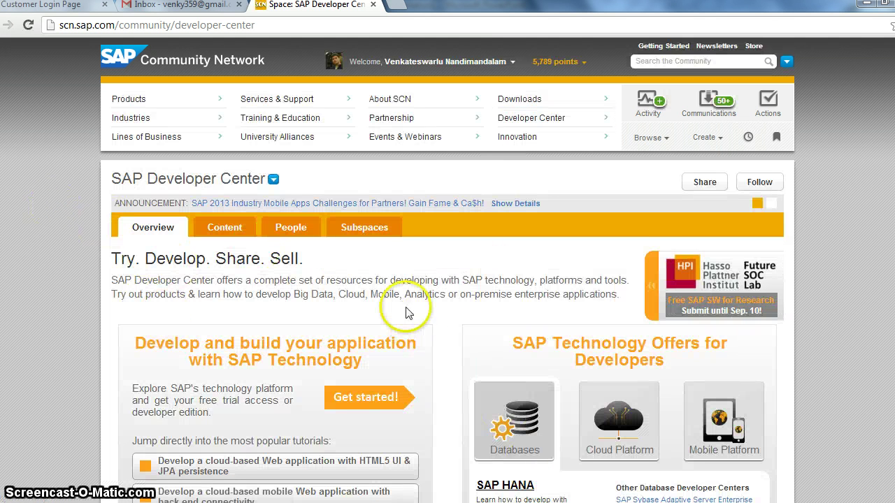
Open the SAP HANA Developer Center and go to its SAP HANA Studio and Client, developer edition download page.
{"action": "scroll", "coordinate": [409, 310], "scroll_direction": "down", "scroll_amount": 2}
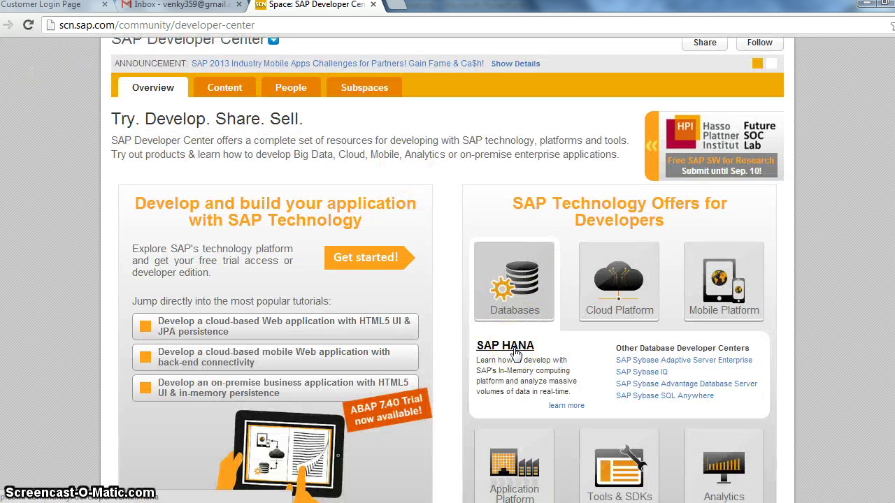
{"action": "left_click", "coordinate": [515, 353]}
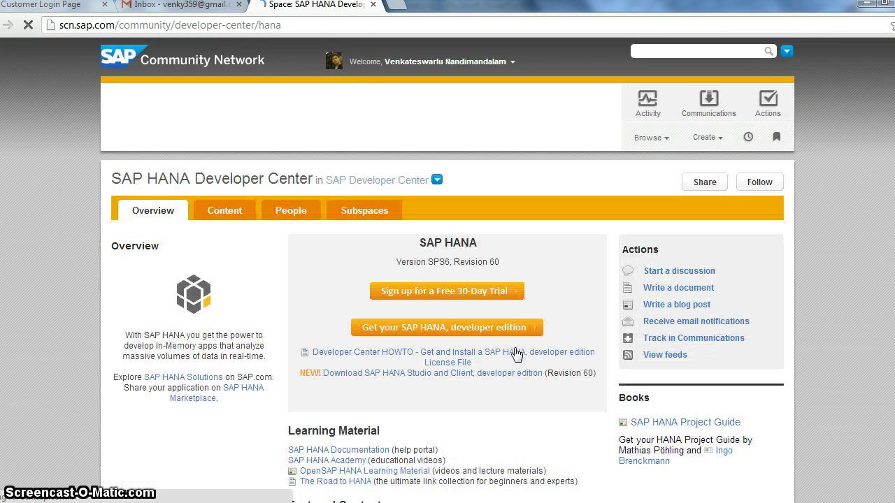
{"action": "left_click", "coordinate": [352, 335]}
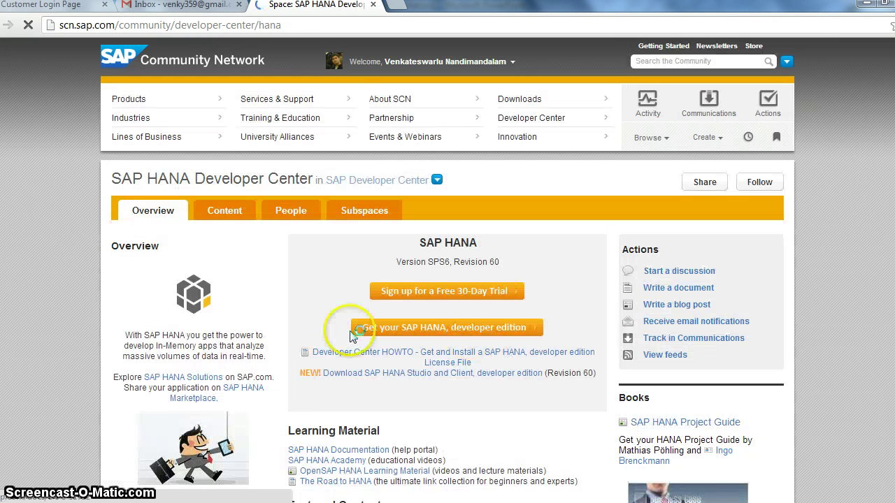
{"action": "left_click", "coordinate": [367, 378]}
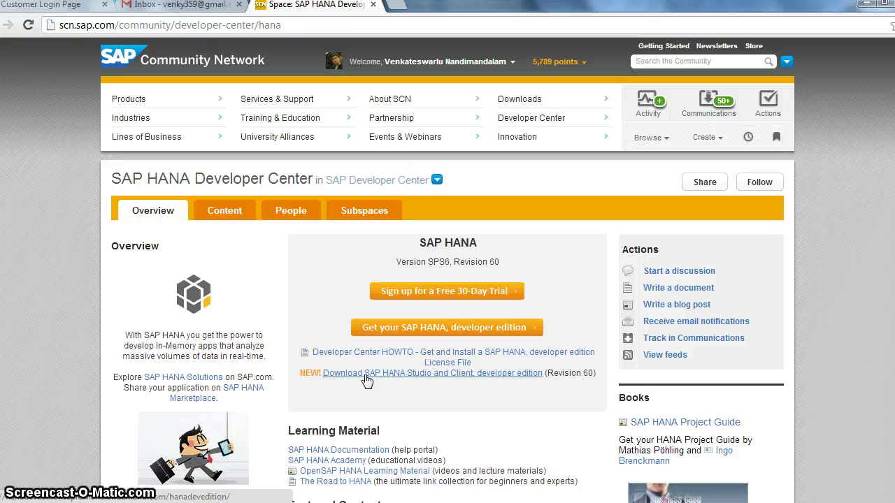
{"action": "left_click", "coordinate": [367, 376]}
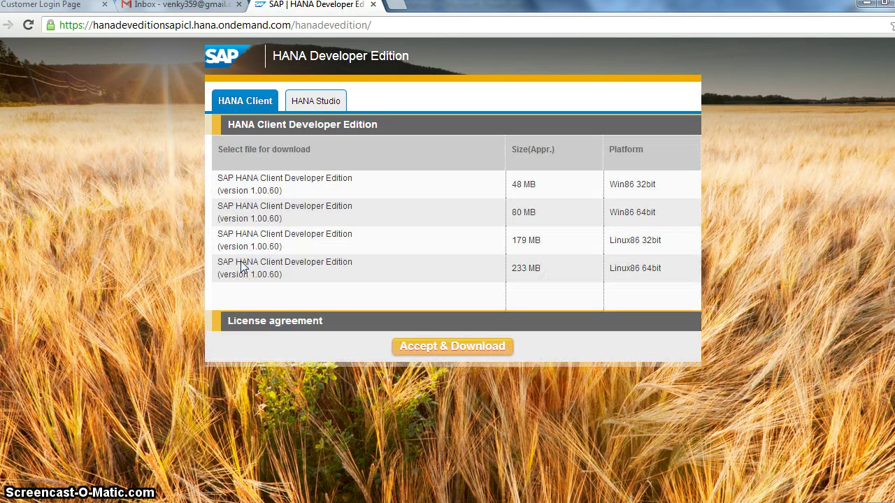
Examine the HANA Client and HANA Studio developer edition download lists for file sizes and supported platforms.
{"action": "left_click", "coordinate": [316, 104]}
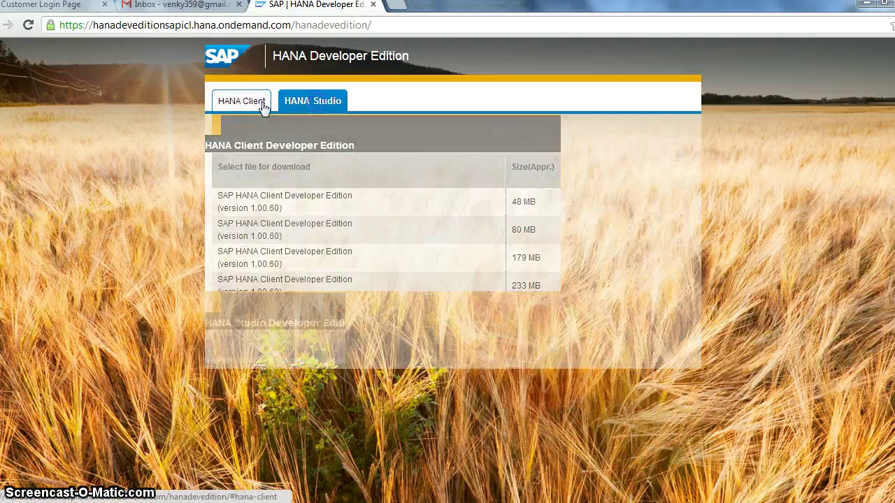
{"action": "left_click", "coordinate": [263, 105]}
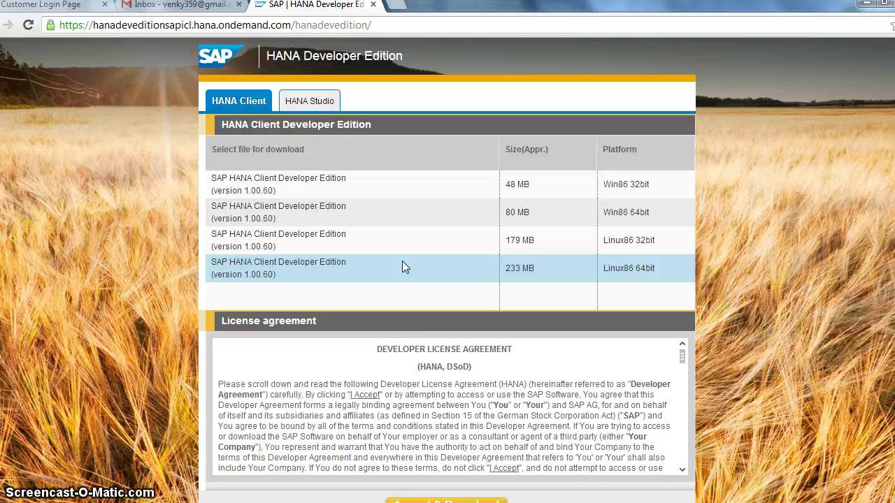
{"action": "left_click", "coordinate": [305, 103]}
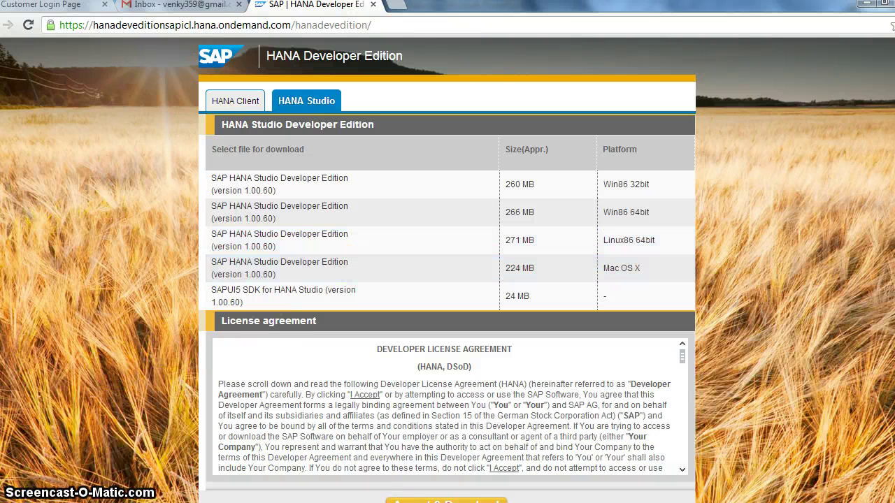
Switch to Windows Explorer and open the SAP_HANA_CLIENT_REVISION60 folder on Removable Disk (F:).
{"action": "key", "text": "super"}
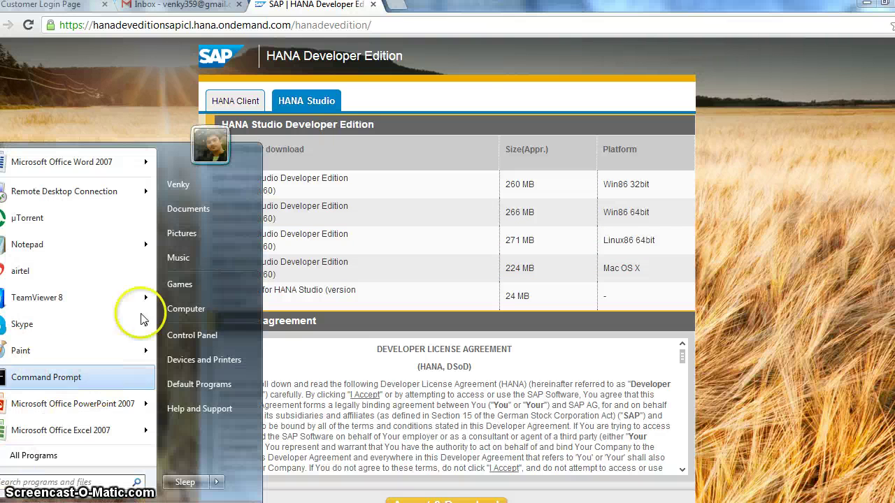
{"action": "left_click", "coordinate": [186, 310]}
{"action": "double_click", "coordinate": [372, 156]}
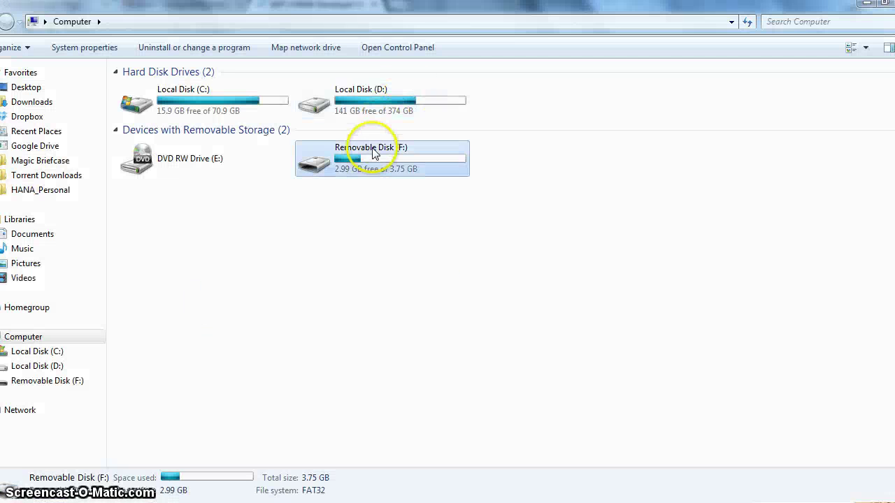
{"action": "left_click", "coordinate": [419, 236]}
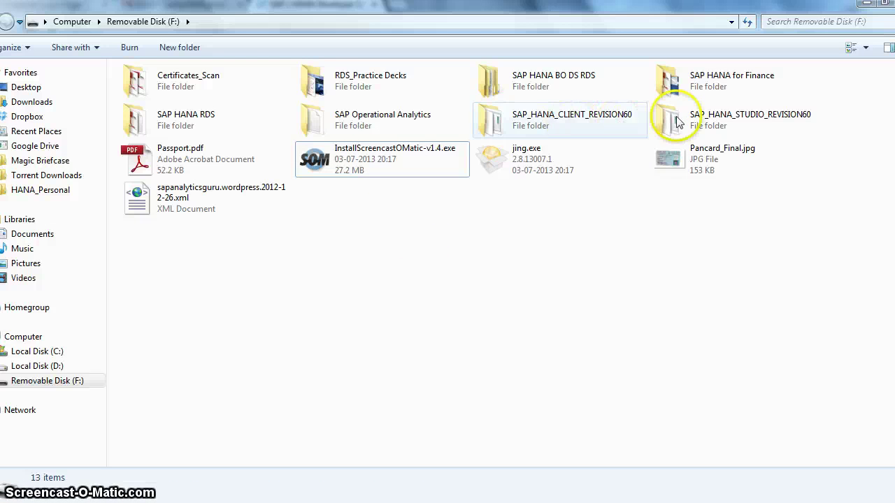
{"action": "left_click", "coordinate": [598, 126]}
{"action": "left_click", "coordinate": [687, 129]}
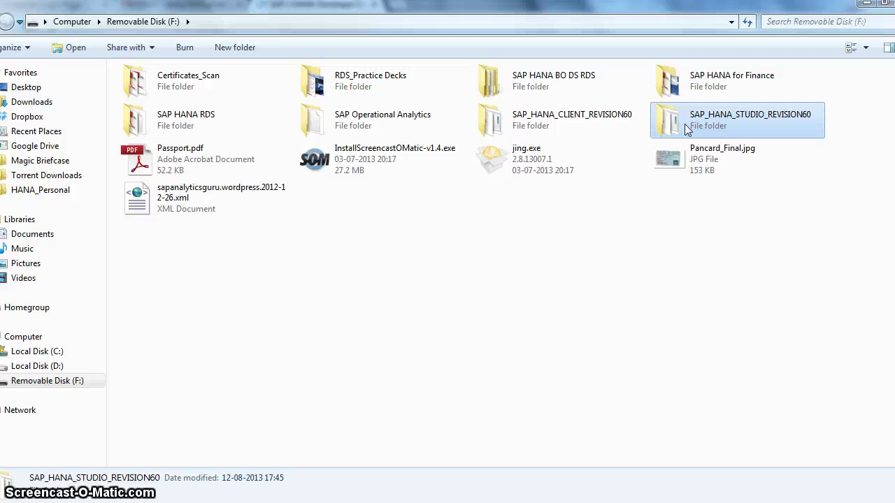
{"action": "double_click", "coordinate": [565, 132]}
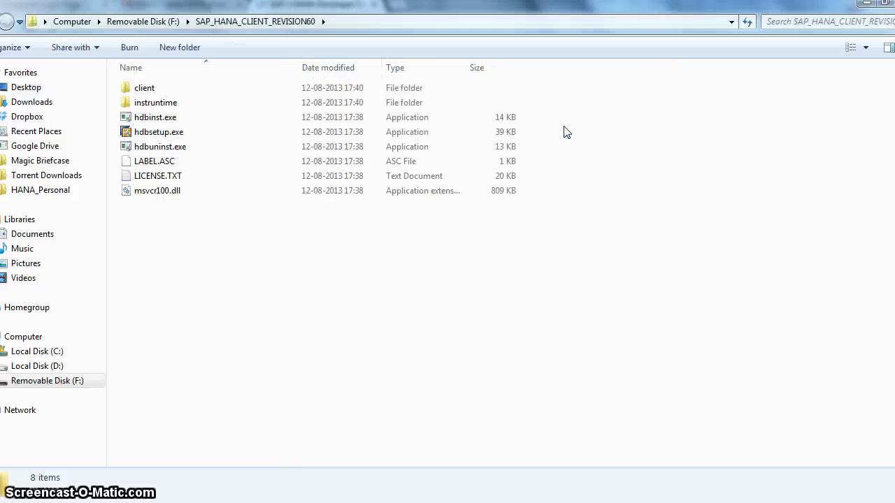
Launch the HANA client installer hdbsetup.exe from the SAP_HANA_CLIENT_REVISION60 folder.
{"action": "left_click", "coordinate": [162, 137]}
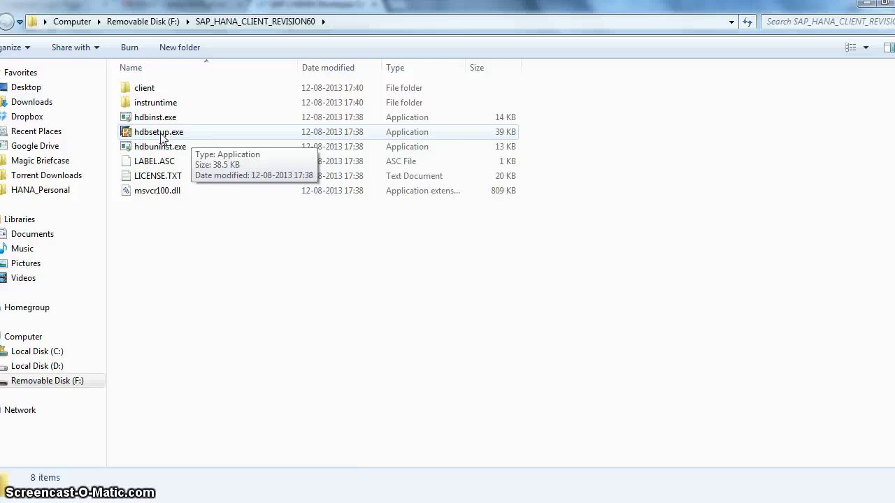
{"action": "left_click", "coordinate": [155, 119]}
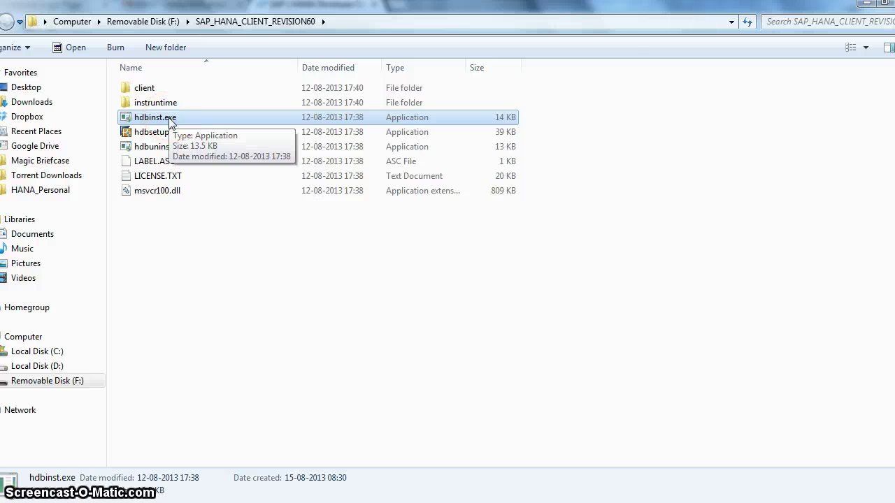
{"action": "left_click", "coordinate": [161, 137]}
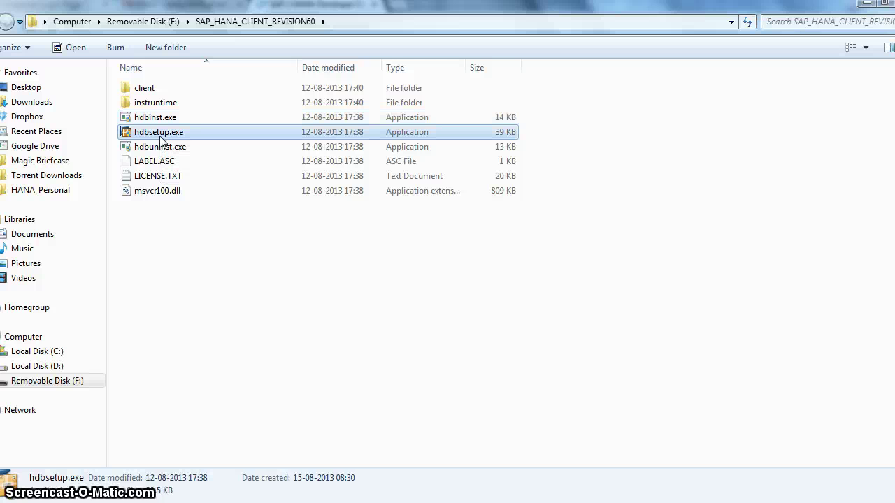
{"action": "left_click", "coordinate": [158, 138]}
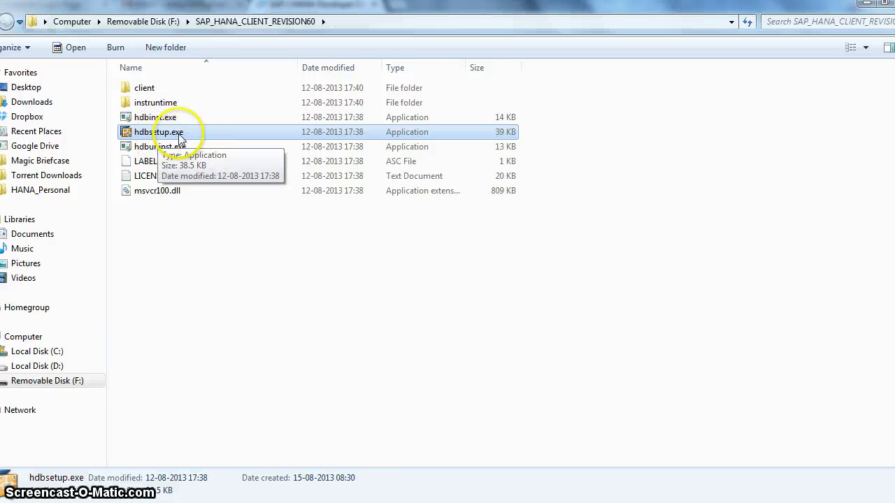
{"action": "left_click", "coordinate": [160, 133]}
{"action": "left_click", "coordinate": [157, 150]}
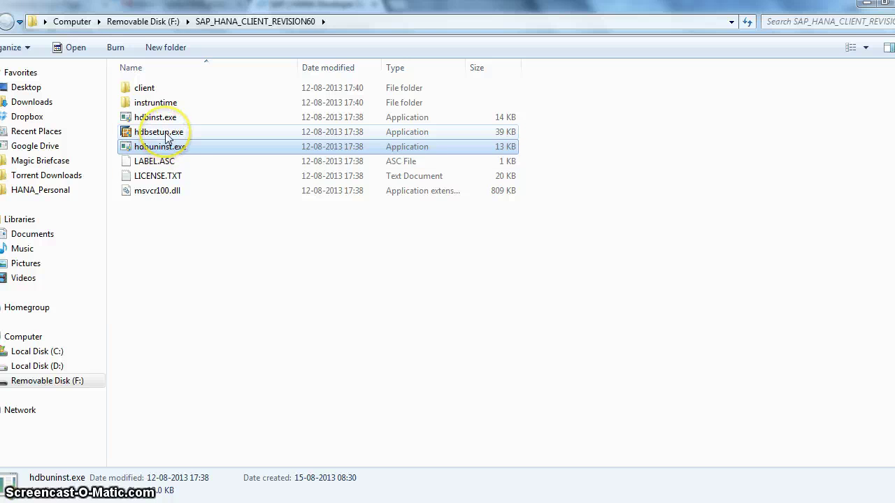
{"action": "left_click", "coordinate": [167, 135]}
{"action": "double_click", "coordinate": [166, 136]}
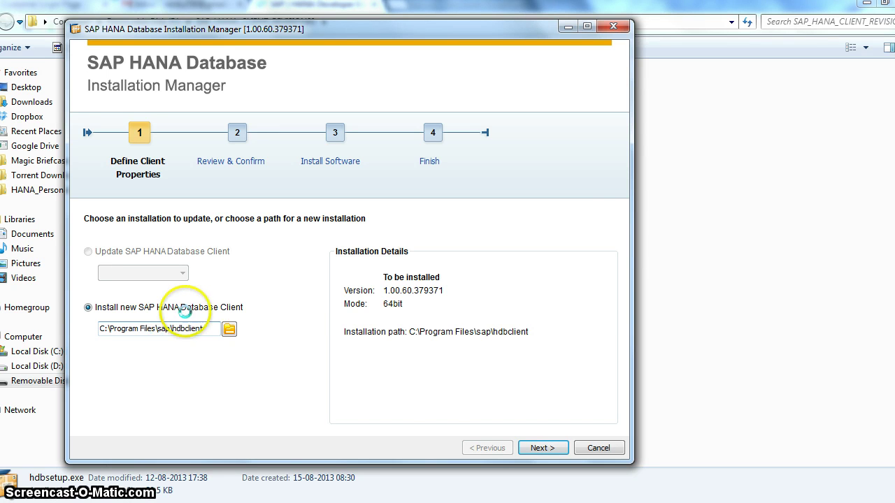
Install a new SAP HANA Database Client to C:\Program Files\sap\hdbclient and close the finished installer.
{"action": "left_click", "coordinate": [542, 448]}
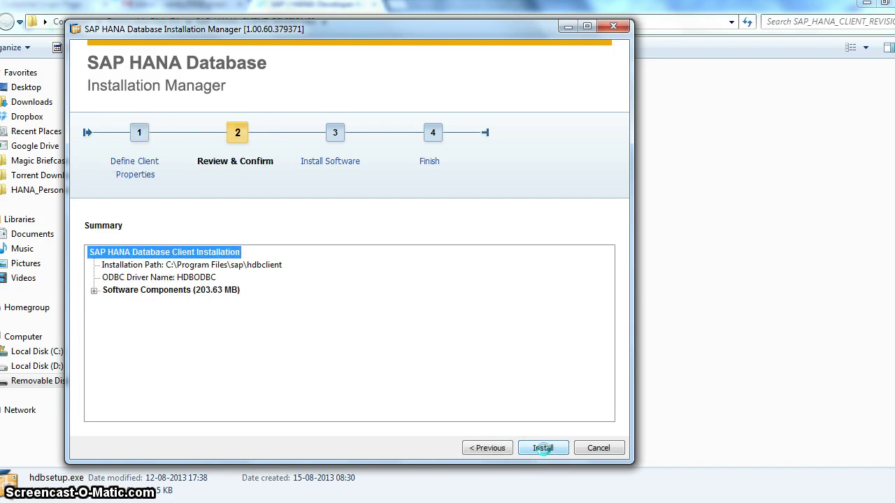
{"action": "left_click", "coordinate": [490, 449]}
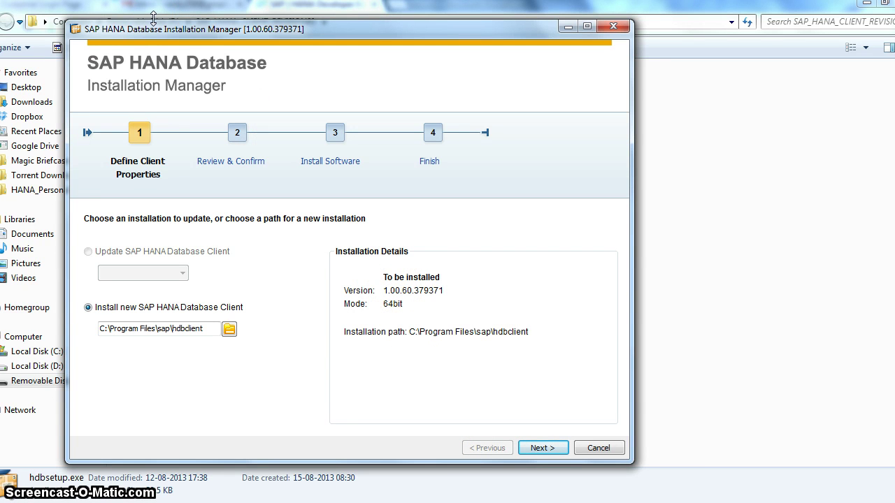
{"action": "left_click", "coordinate": [386, 306]}
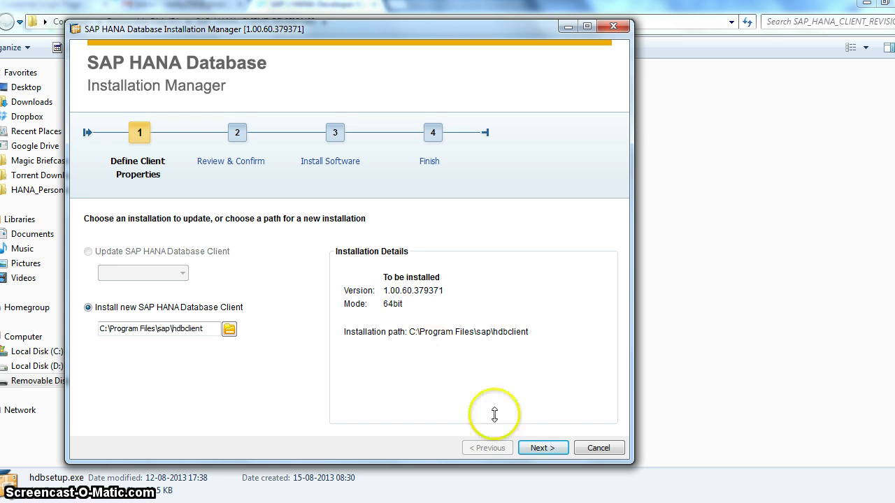
{"action": "left_click", "coordinate": [544, 446]}
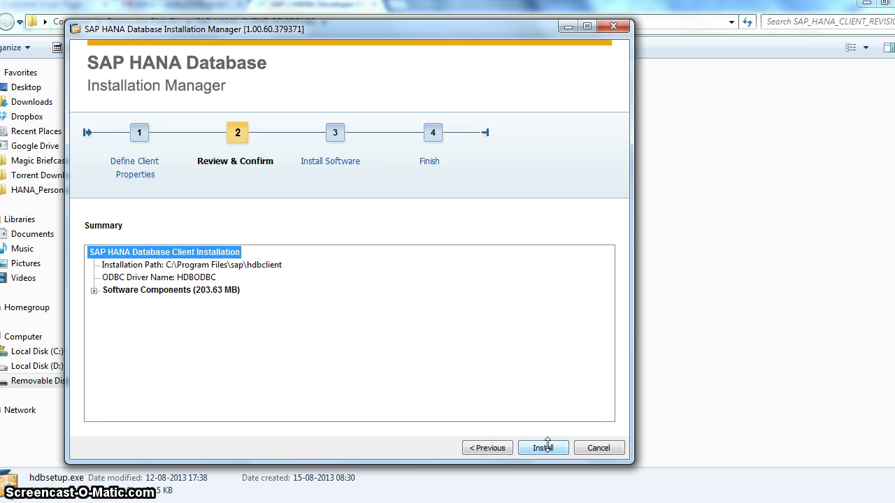
{"action": "left_click", "coordinate": [542, 447]}
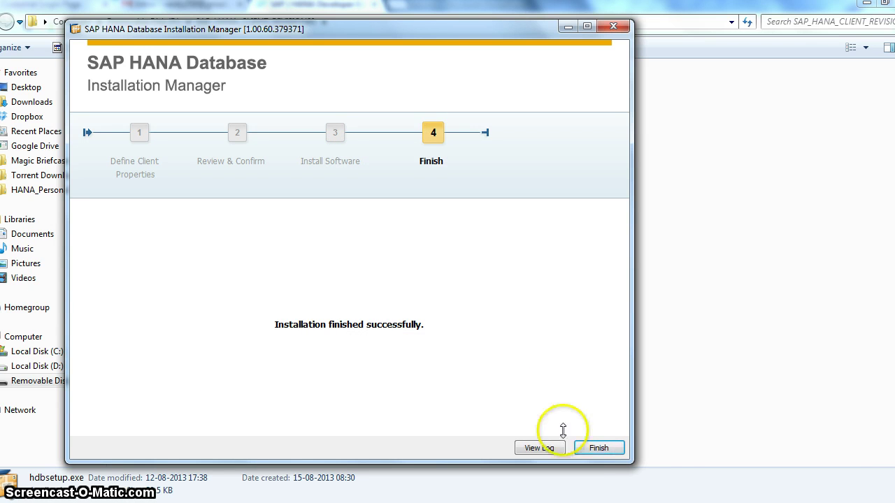
{"action": "left_click", "coordinate": [600, 448]}
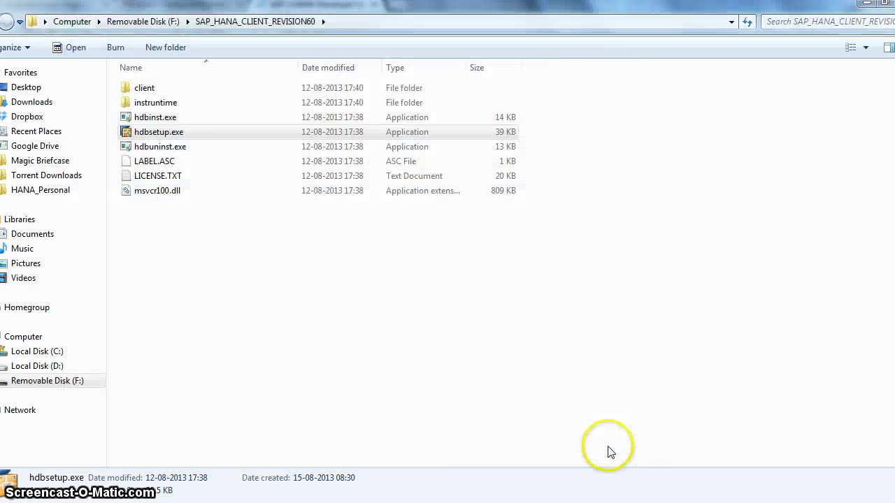
Run hdbsetup.exe from the SAP_HANA_STUDIO_REVISION60 folder and start installing SAP HANA Studio to C:\Program Files\sap\hdbstudio.
{"action": "left_click", "coordinate": [144, 21]}
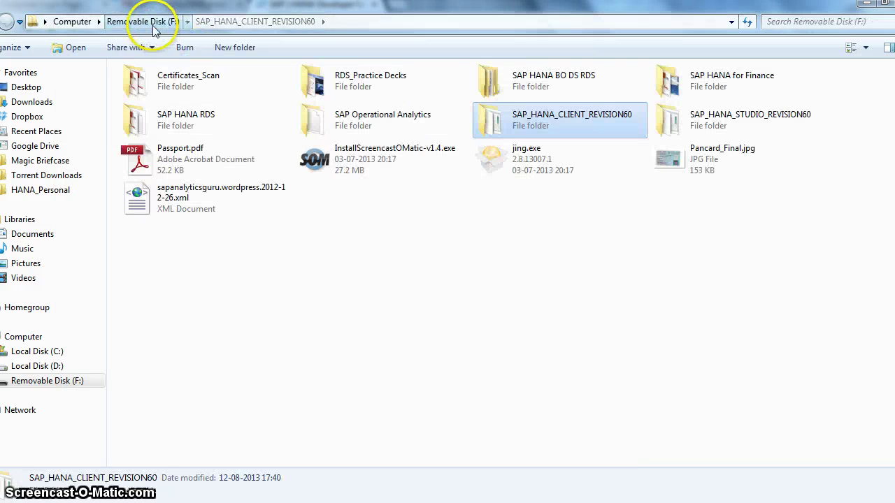
{"action": "double_click", "coordinate": [709, 124]}
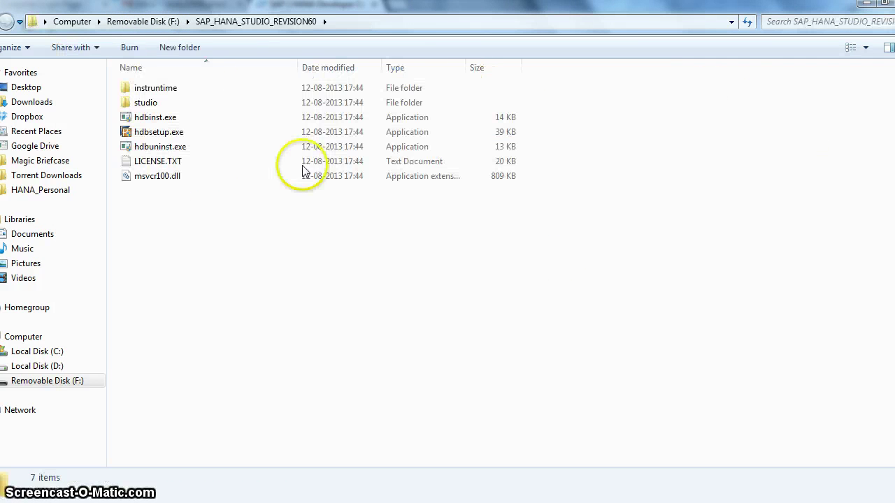
{"action": "left_click", "coordinate": [188, 135]}
{"action": "double_click", "coordinate": [187, 133]}
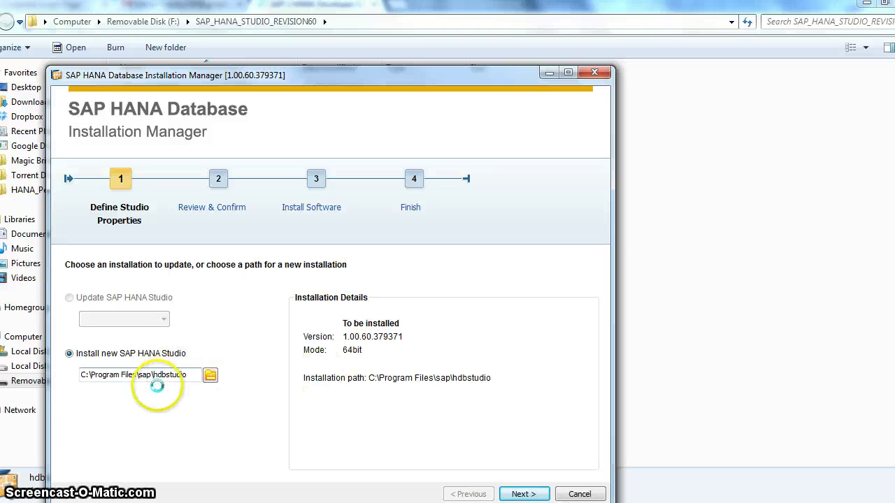
{"action": "left_click", "coordinate": [508, 493]}
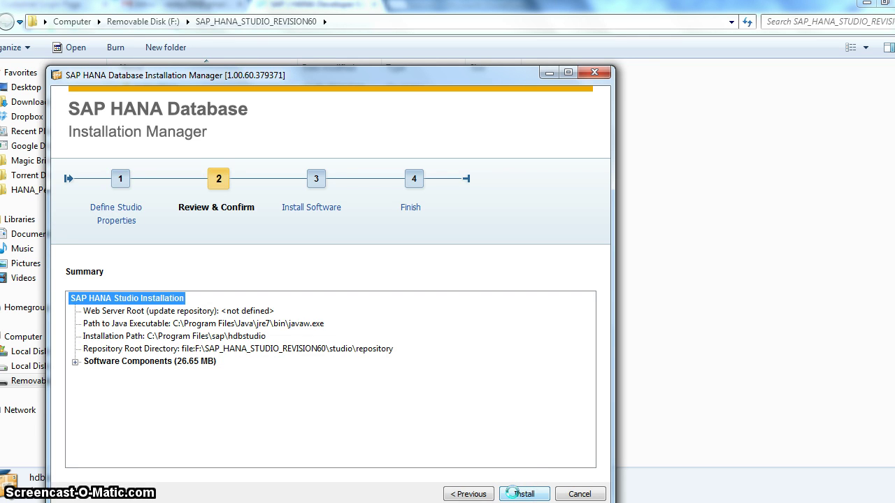
{"action": "left_click", "coordinate": [523, 494]}
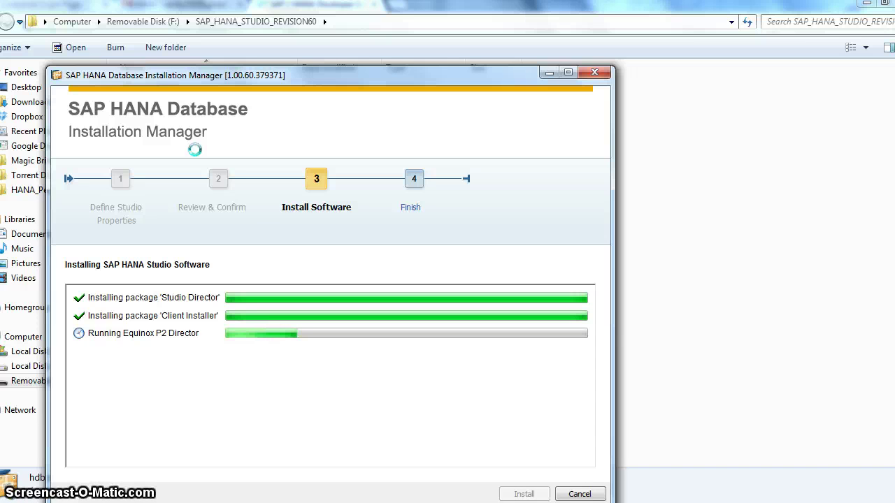
Allow Java(TM) Platform SE binary through Windows Firewall on public networks so the Studio installation can continue.
{"action": "key", "text": "super"}
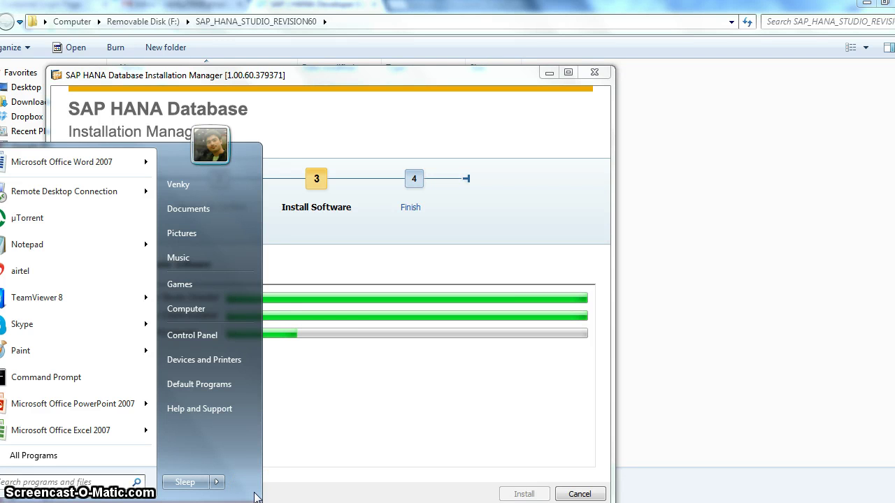
{"action": "left_click", "coordinate": [349, 464]}
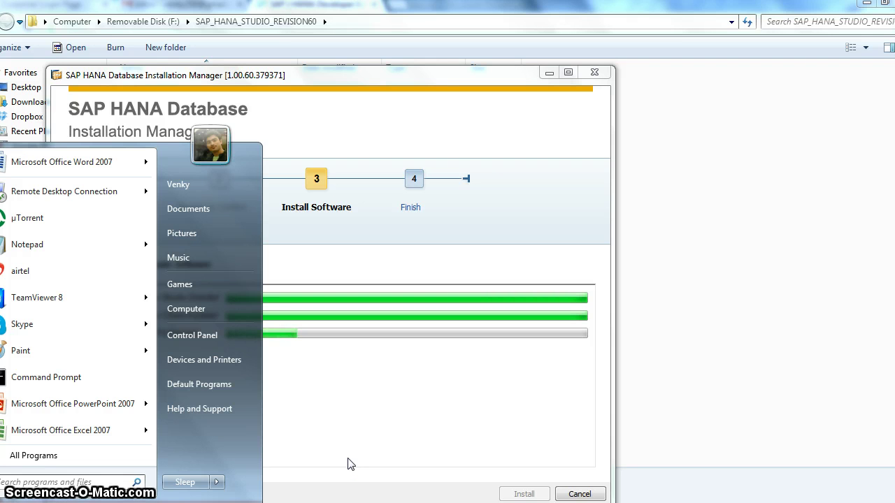
{"action": "left_click", "coordinate": [532, 227]}
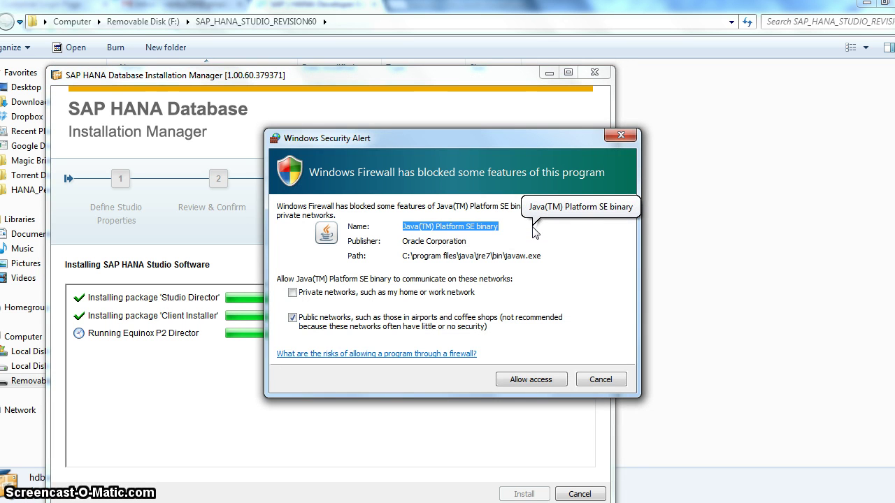
{"action": "left_click", "coordinate": [540, 384]}
{"action": "left_click", "coordinate": [539, 382]}
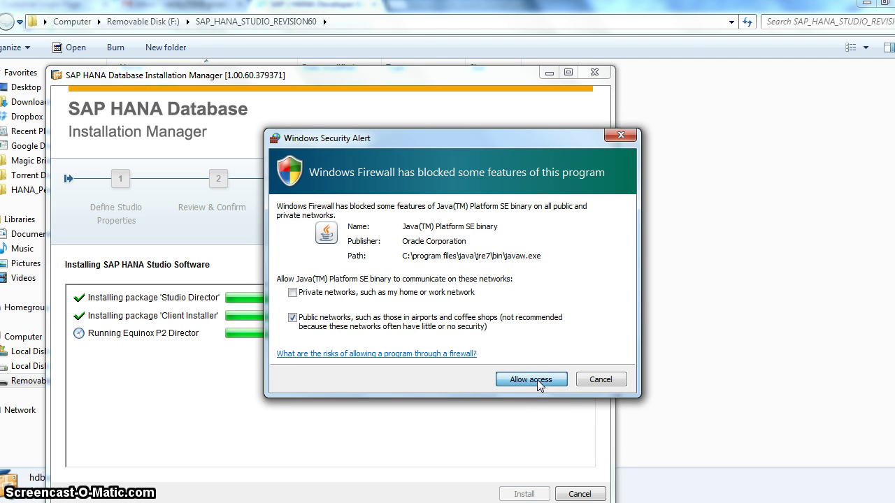
{"action": "left_click", "coordinate": [490, 275]}
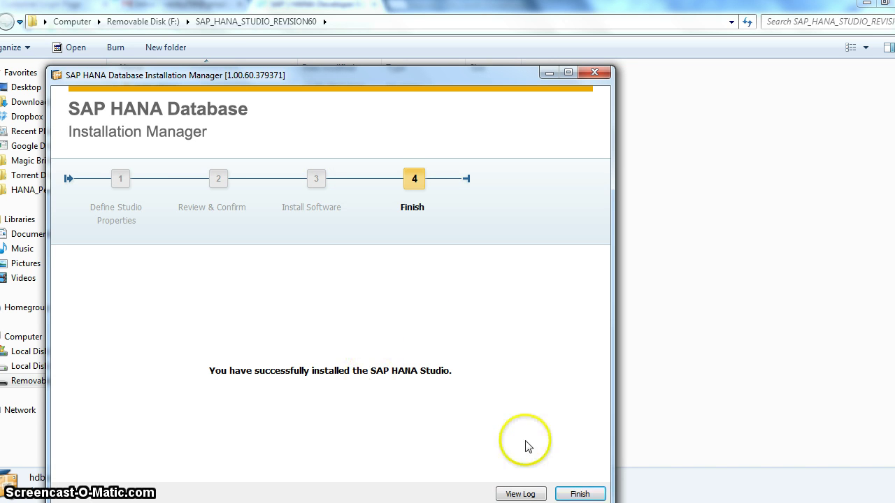
Close the finished Studio installer and launch SAP HANA Studio from the SAP HANA program group.
{"action": "left_click", "coordinate": [569, 496]}
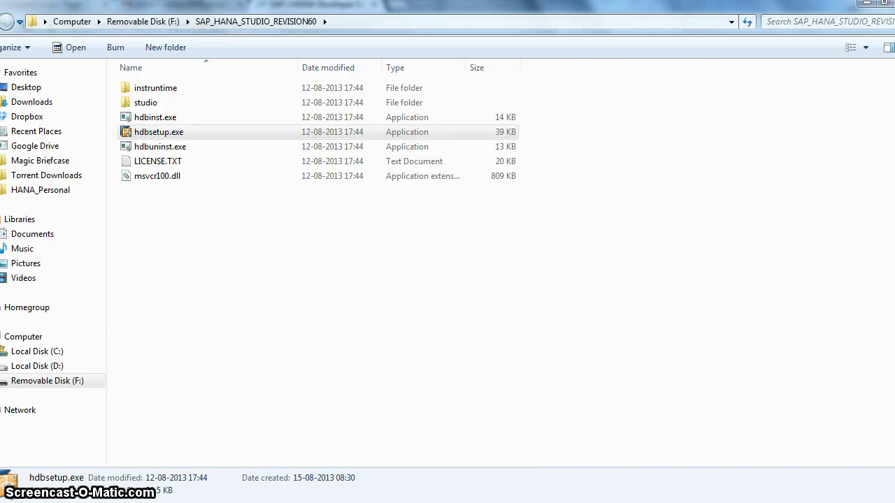
{"action": "left_click", "coordinate": [14, 500]}
{"action": "left_click", "coordinate": [70, 456]}
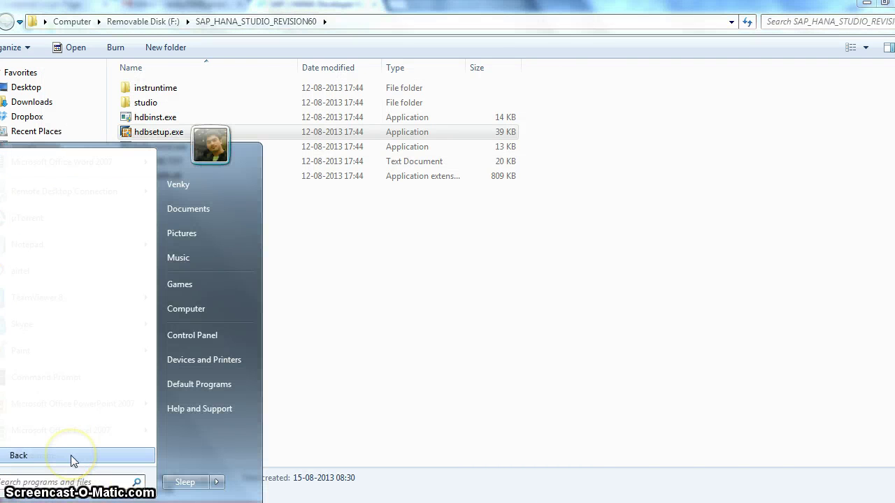
{"action": "scroll", "coordinate": [82, 350], "scroll_direction": "down", "scroll_amount": 5}
{"action": "scroll", "coordinate": [82, 349], "scroll_direction": "down", "scroll_amount": 4}
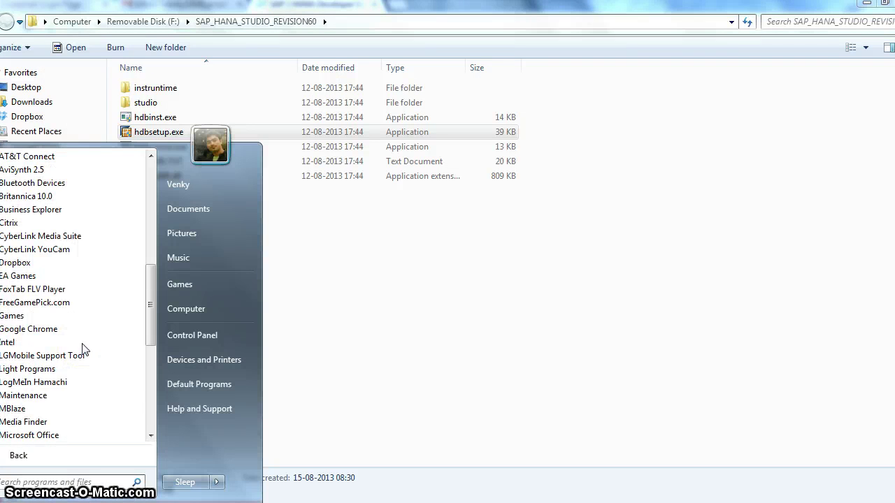
{"action": "scroll", "coordinate": [82, 349], "scroll_direction": "down", "scroll_amount": 5}
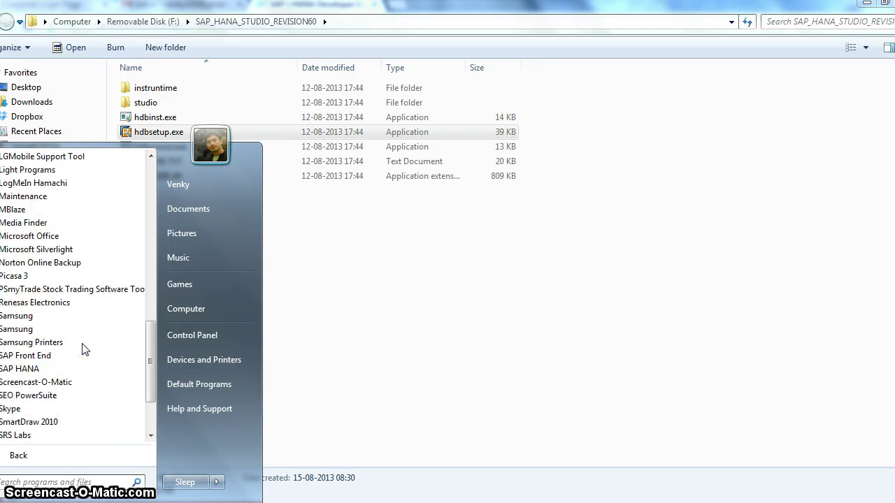
{"action": "left_click", "coordinate": [47, 370]}
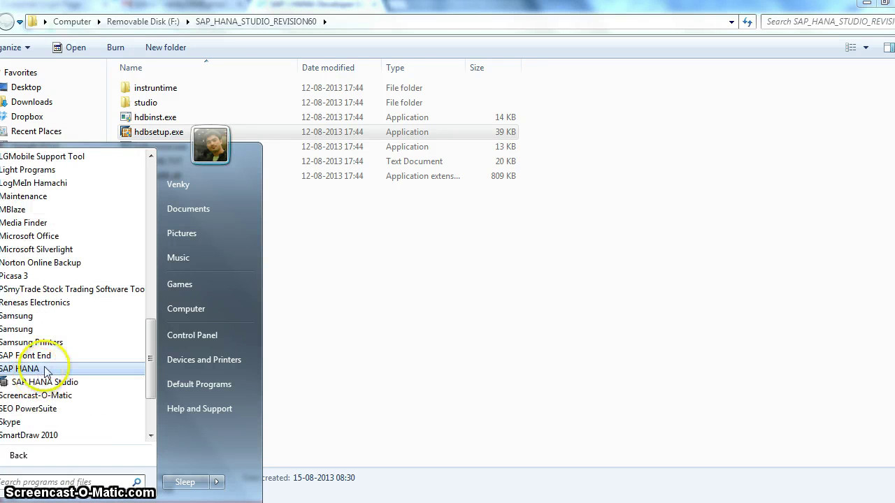
{"action": "left_click", "coordinate": [50, 383]}
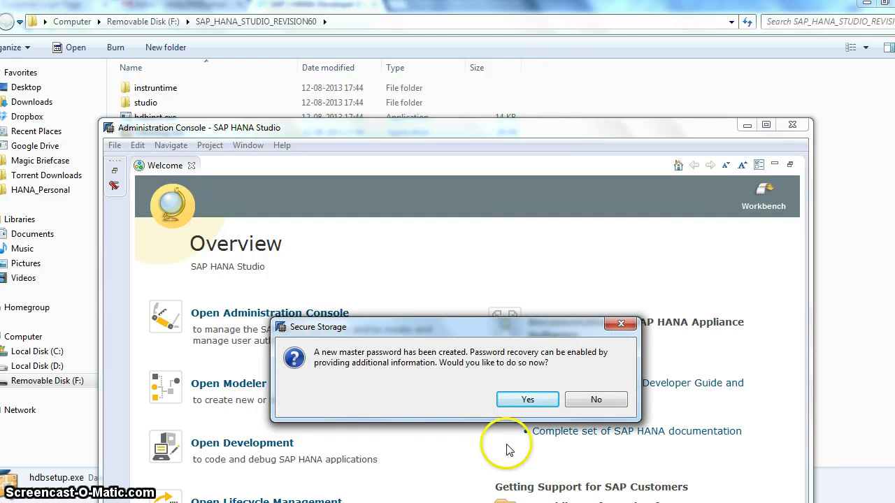
Decline setting up password recovery, view the SAP HANA Studio Overview page, and exit the program.
{"action": "left_click", "coordinate": [576, 400]}
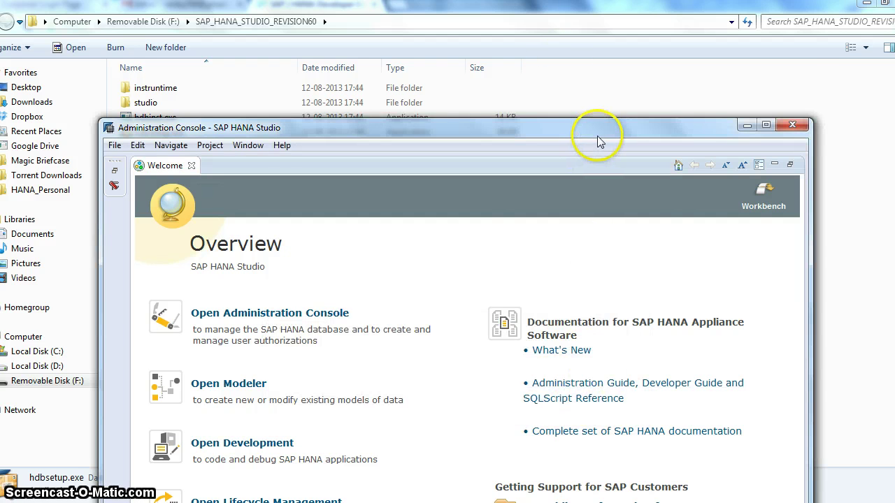
{"action": "left_click_drag", "start_coordinate": [600, 142], "coordinate": [577, 48]}
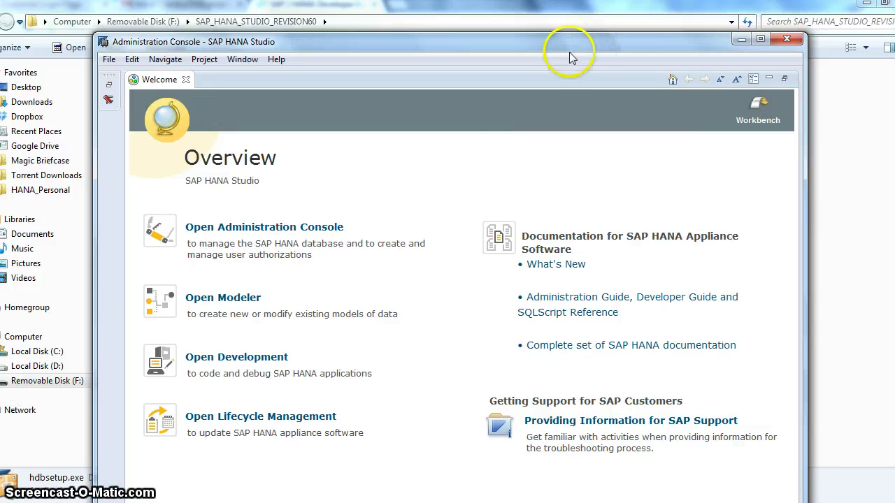
{"action": "left_click", "coordinate": [330, 364]}
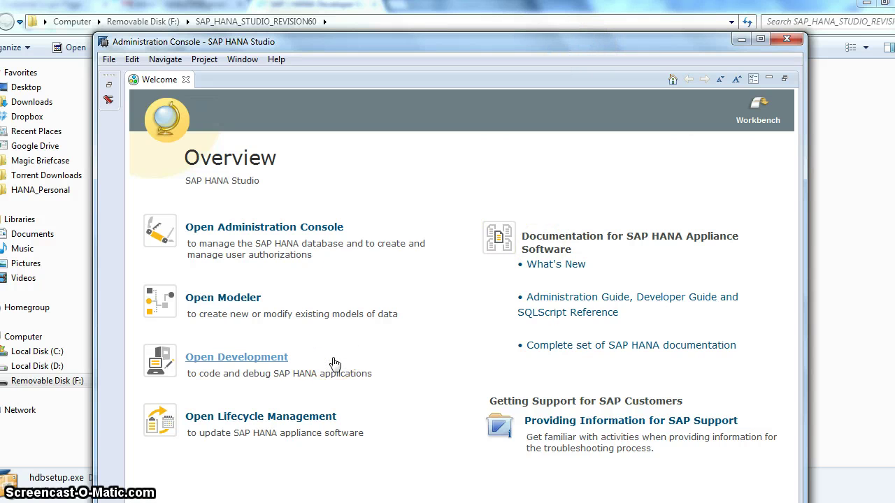
{"action": "left_click", "coordinate": [406, 213]}
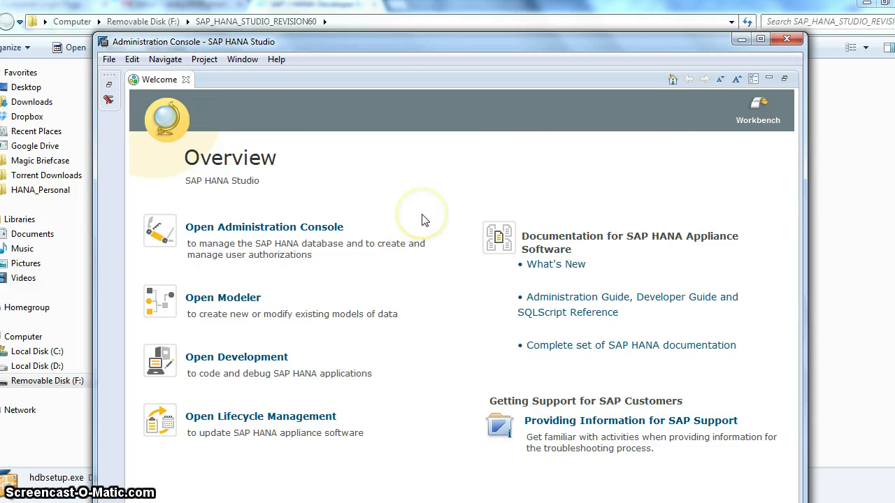
{"action": "left_click", "coordinate": [788, 42]}
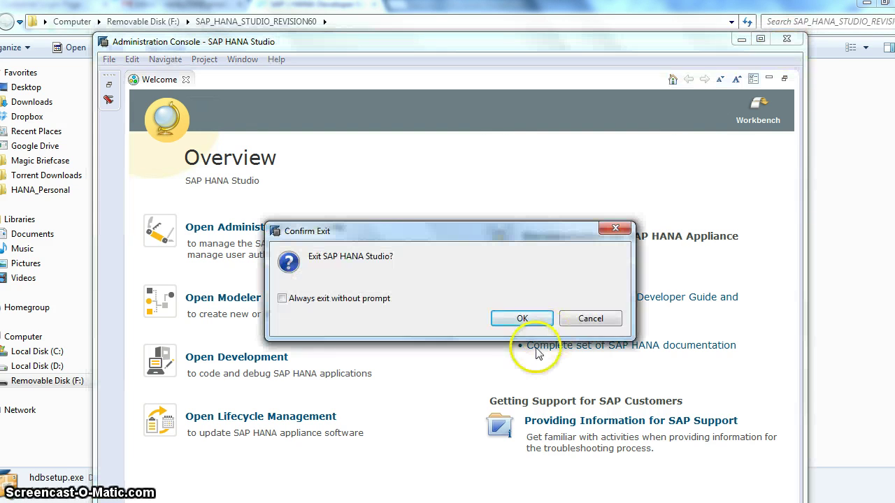
{"action": "left_click", "coordinate": [522, 319]}
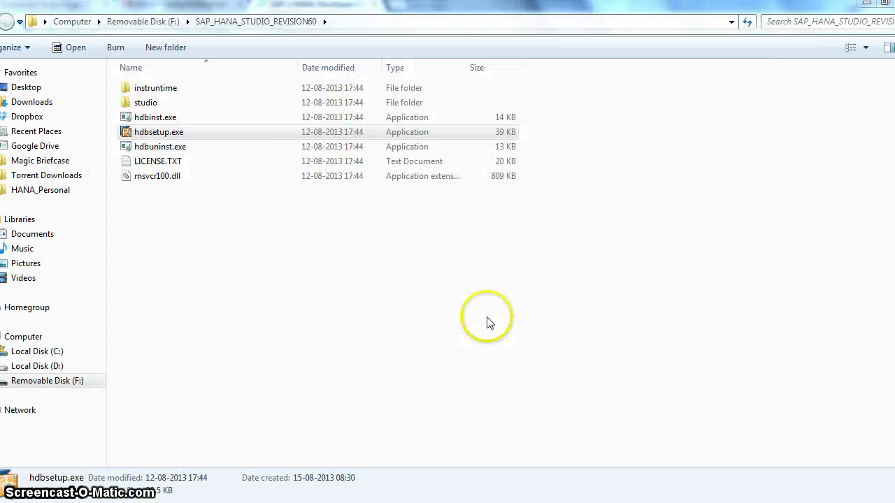
Open the ODBC Data Source Administrator from the administrative tools in Windows Control Panel.
{"action": "key", "text": "super"}
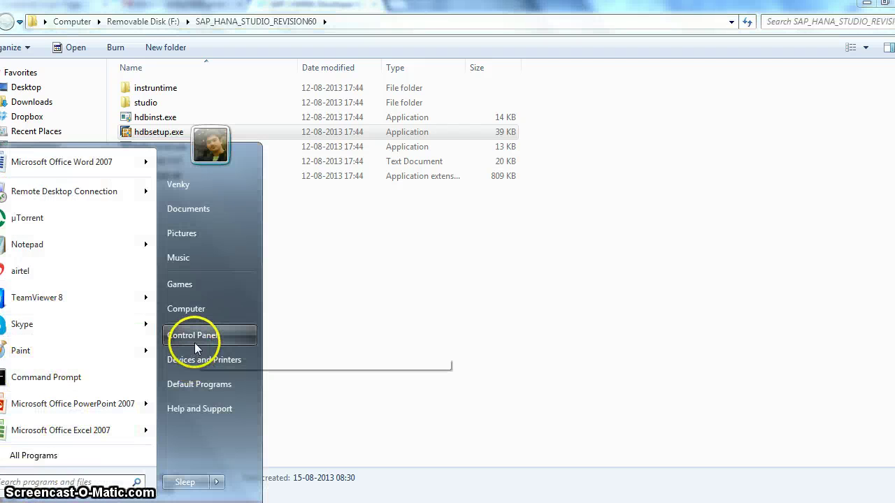
{"action": "left_click", "coordinate": [198, 338]}
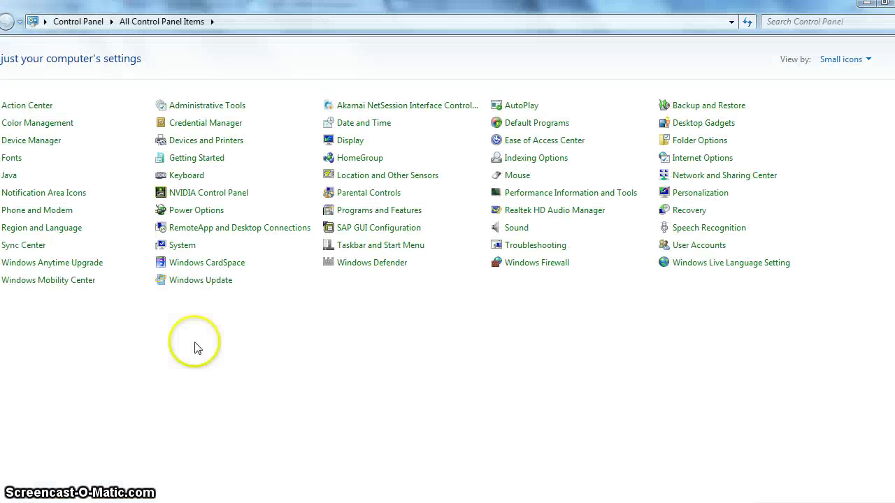
{"action": "left_click", "coordinate": [198, 110]}
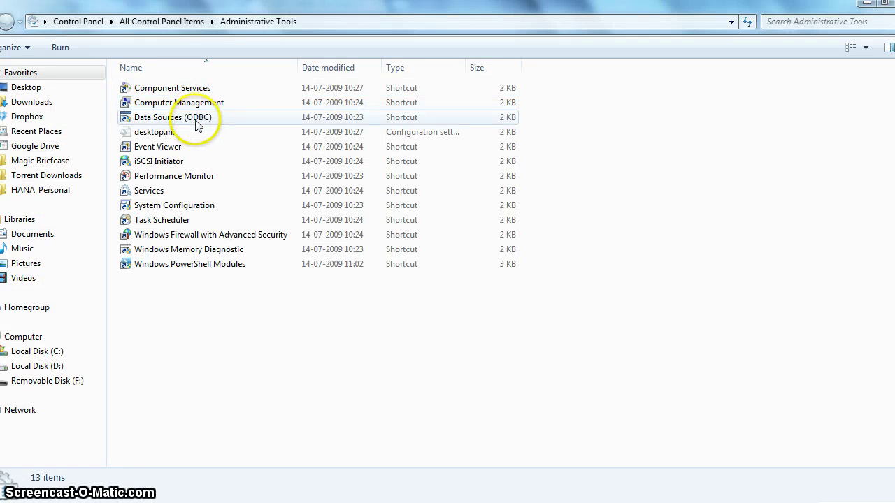
{"action": "double_click", "coordinate": [197, 124]}
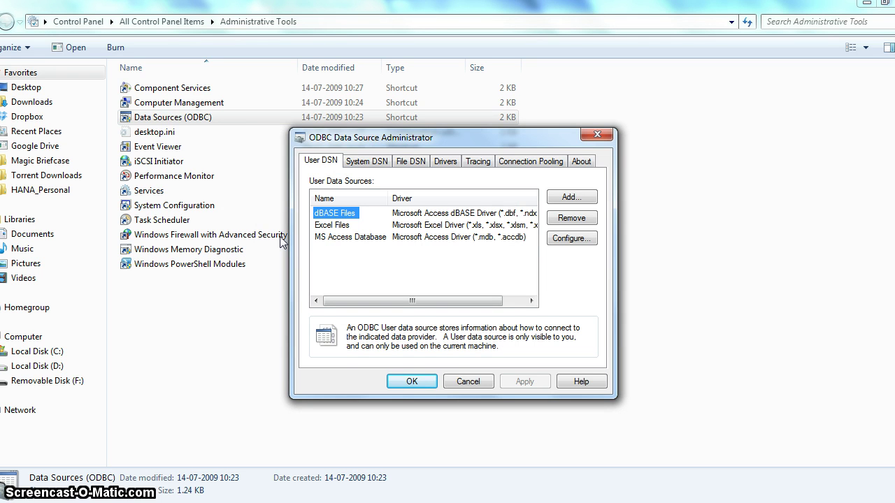
Start creating a new system data source that uses the HDBODBC driver.
{"action": "left_click", "coordinate": [371, 163]}
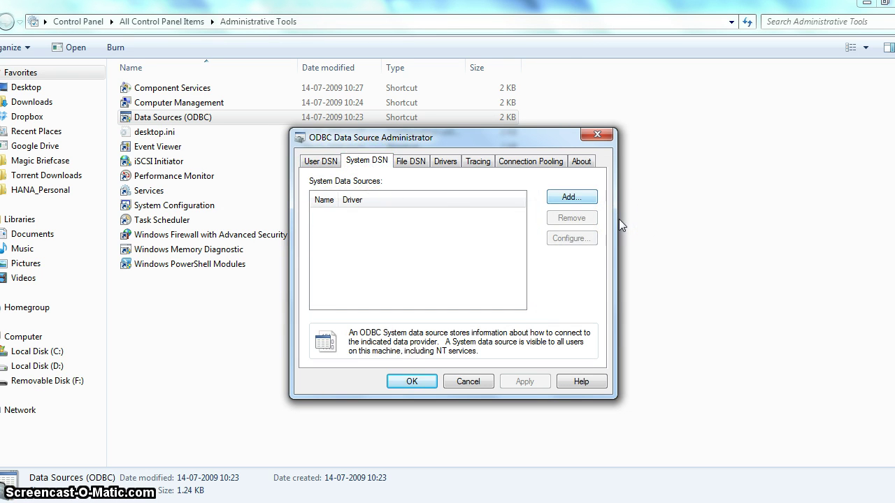
{"action": "key", "text": "Return"}
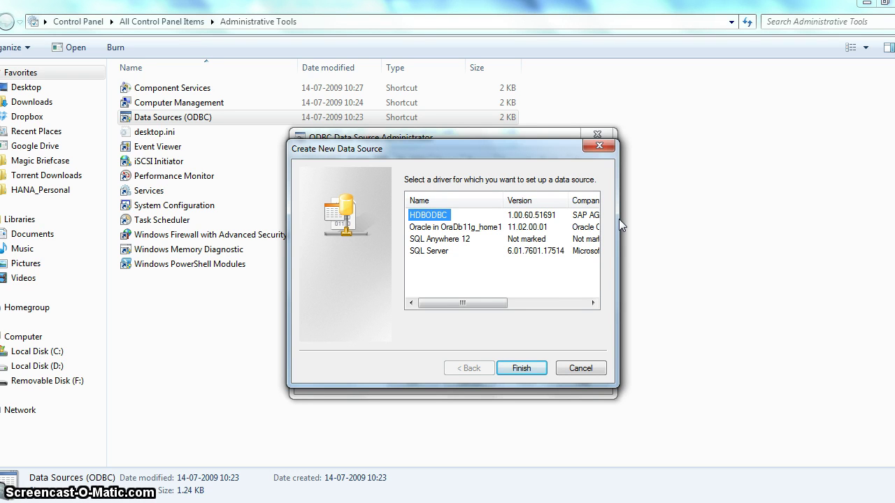
{"action": "left_click_drag", "start_coordinate": [477, 305], "coordinate": [443, 240]}
{"action": "left_click", "coordinate": [439, 214]}
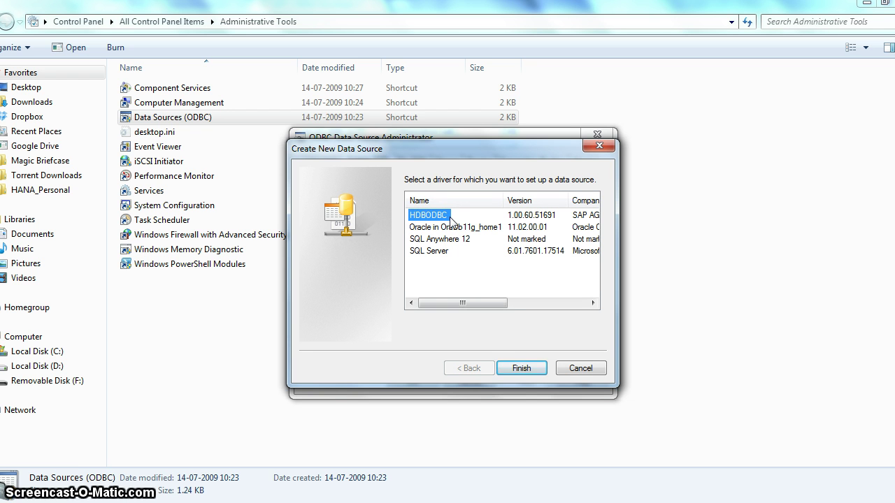
{"action": "left_click", "coordinate": [521, 368]}
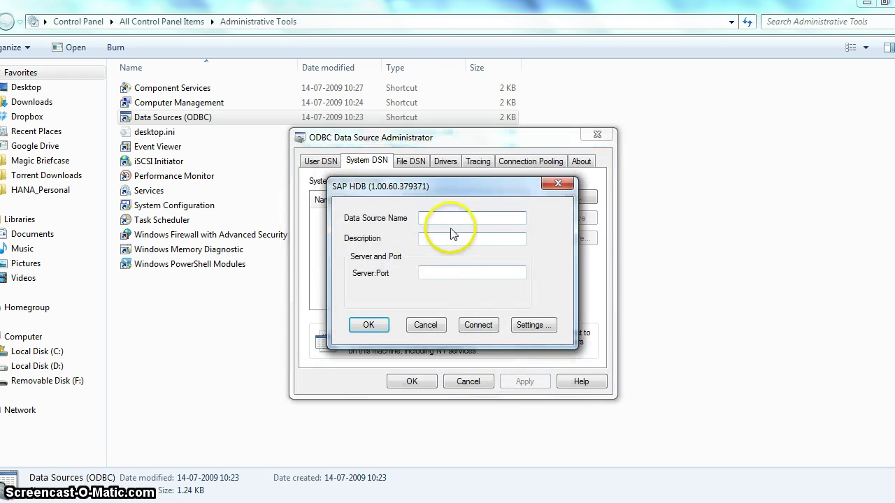
Name the data source HANA_64_ODBC and use the same text as its description.
{"action": "type", "text": "HANA_64"}
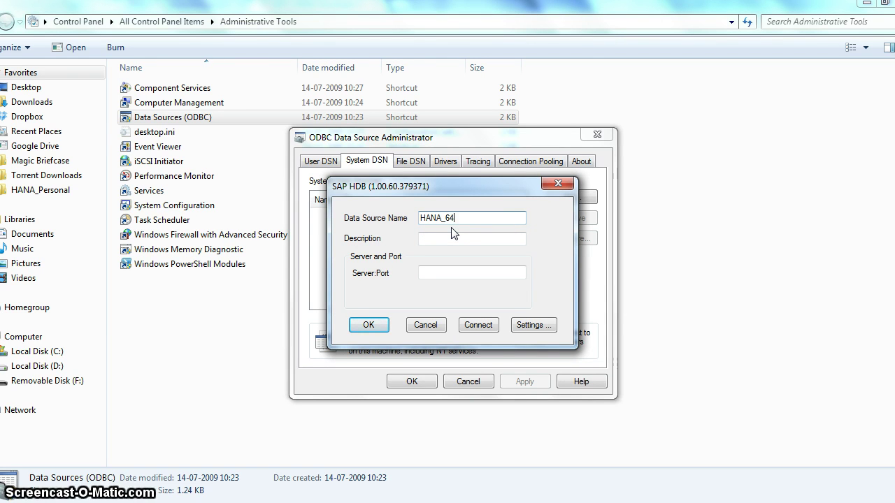
{"action": "type", "text": "_ODBC"}
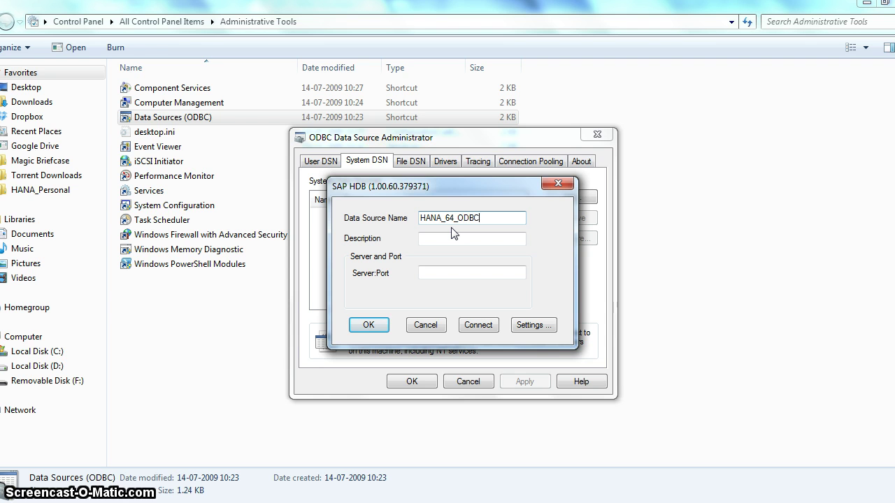
{"action": "key", "text": "ctrl+a"}
{"action": "key", "text": "ctrl+c"}
{"action": "key", "text": "Tab"}
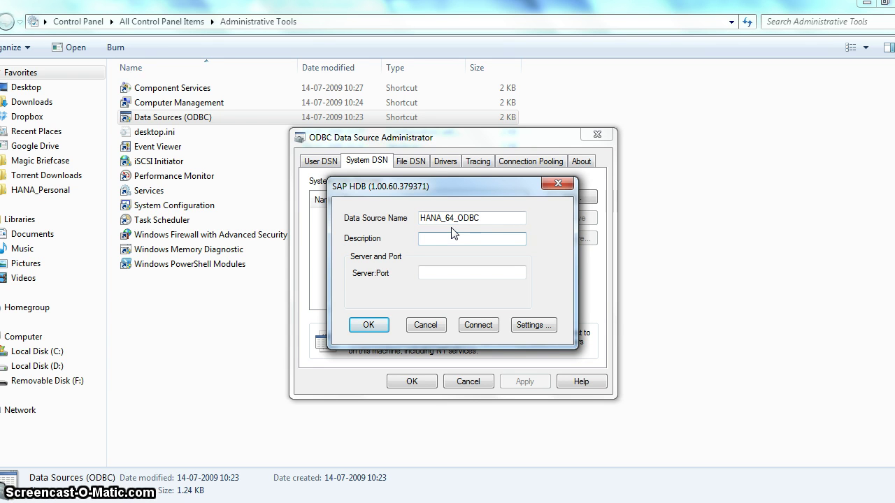
{"action": "key", "text": "ctrl+v"}
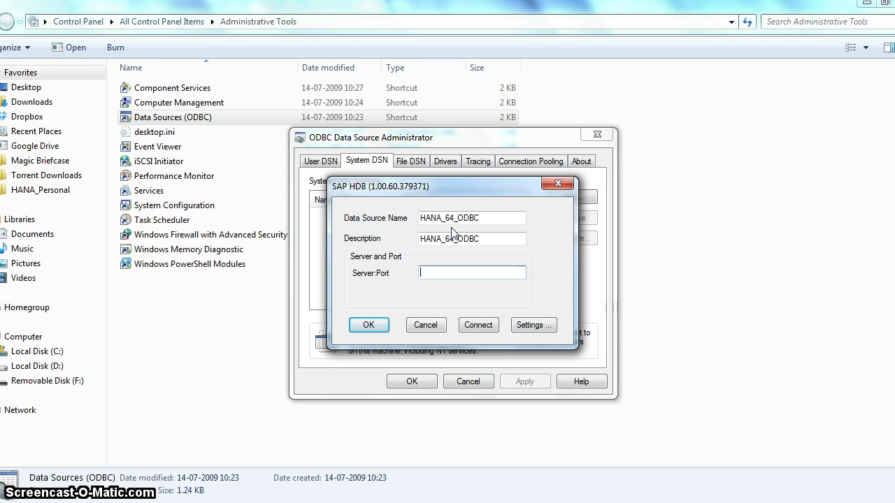
Fill in the data source's server and port with the placeholder xxxxxxx:3<xx>15.
{"action": "left_click", "coordinate": [481, 327]}
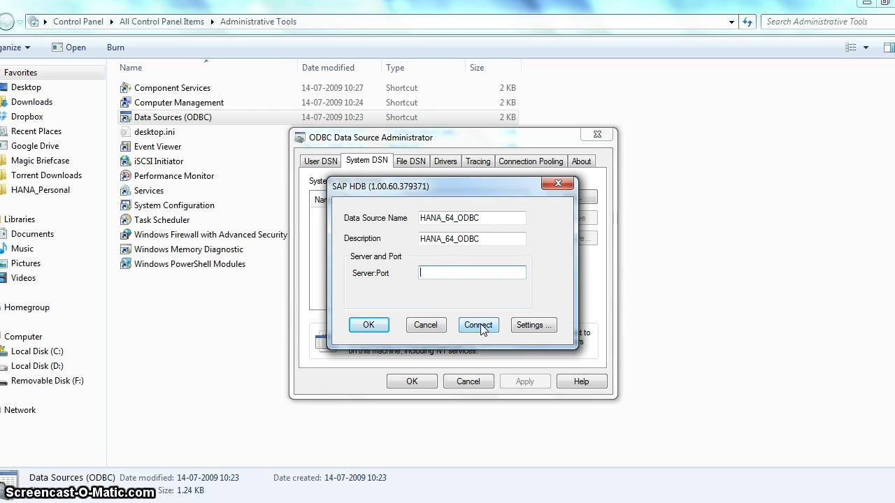
{"action": "left_click", "coordinate": [432, 277]}
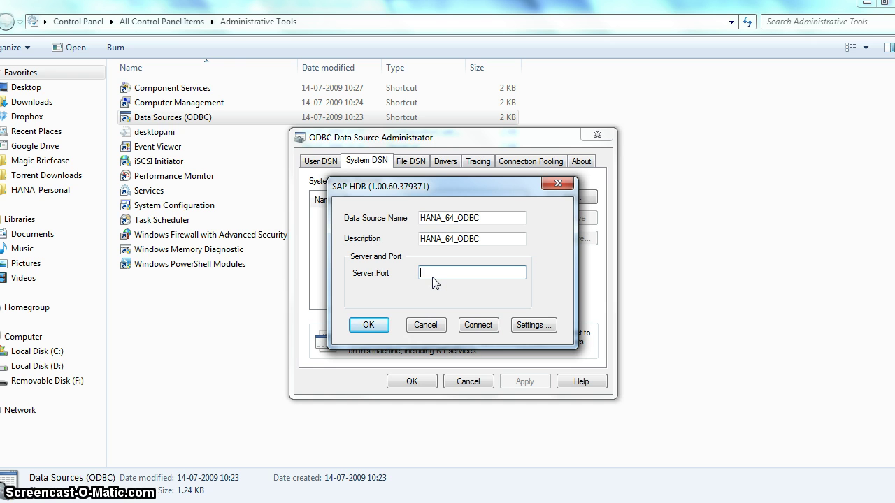
{"action": "type", "text": "xxxxxxx:"}
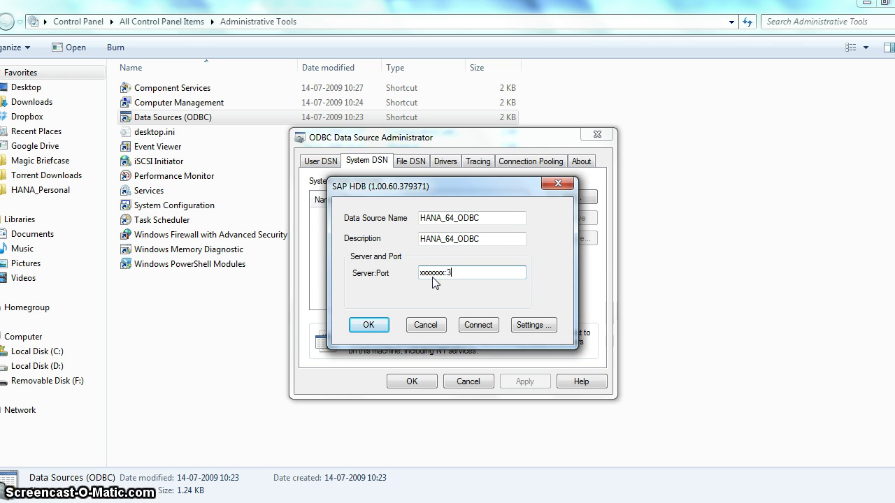
{"action": "type", "text": "3<"}
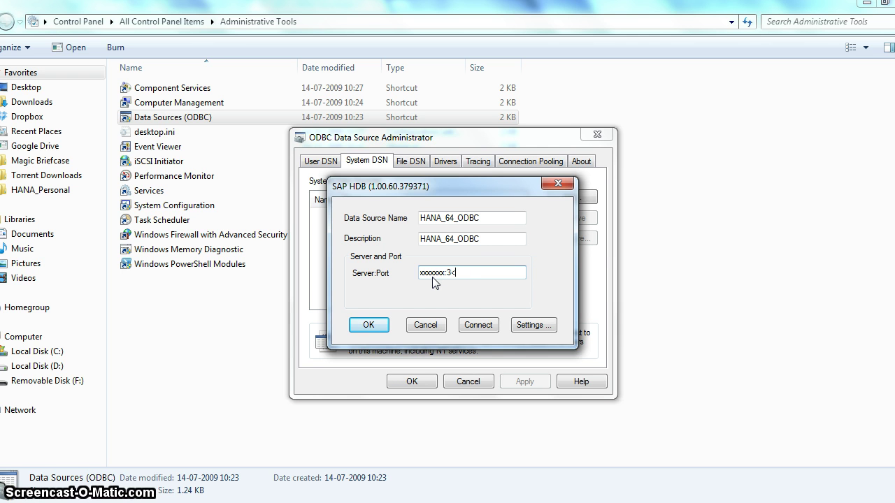
{"action": "type", "text": "00"}
{"action": "type", "text": ">"}
{"action": "type", "text": "1"}
{"action": "key", "text": "BackSpace"}
{"action": "key", "text": "BackSpace"}
{"action": "type", "text": "xx>15"}
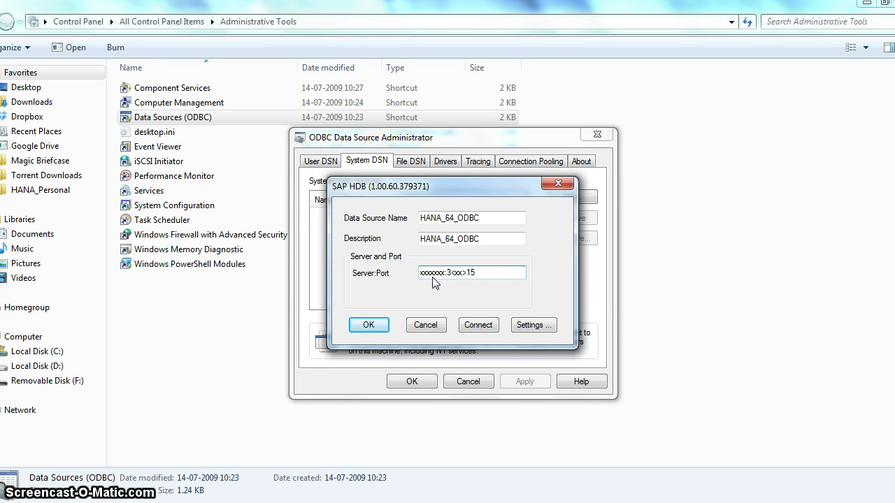
{"action": "left_click_drag", "start_coordinate": [420, 279], "coordinate": [446, 280]}
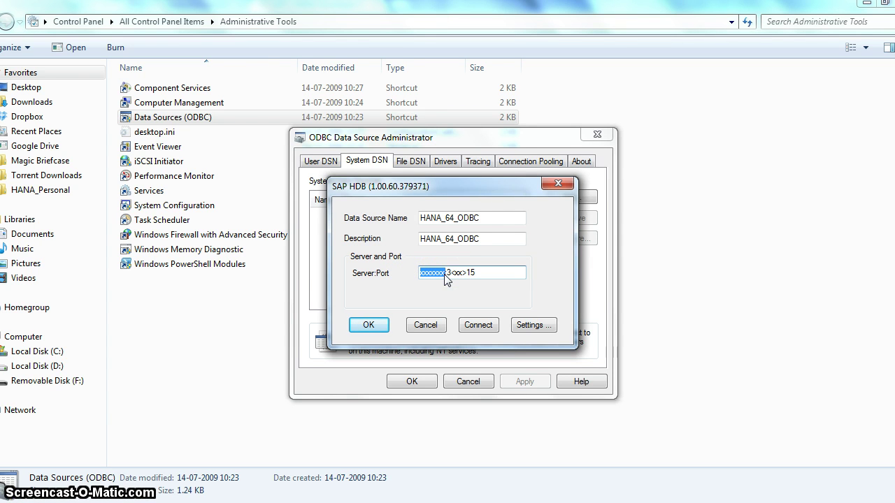
{"action": "left_click", "coordinate": [455, 276]}
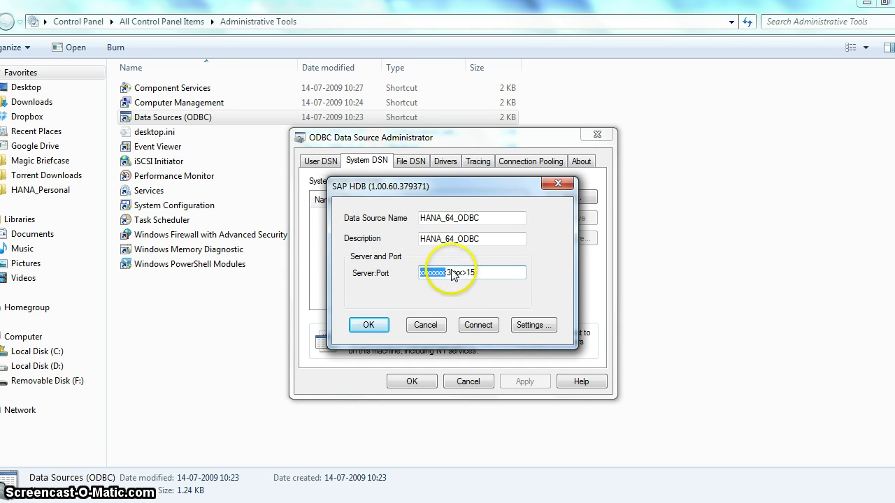
{"action": "double_click", "coordinate": [459, 274]}
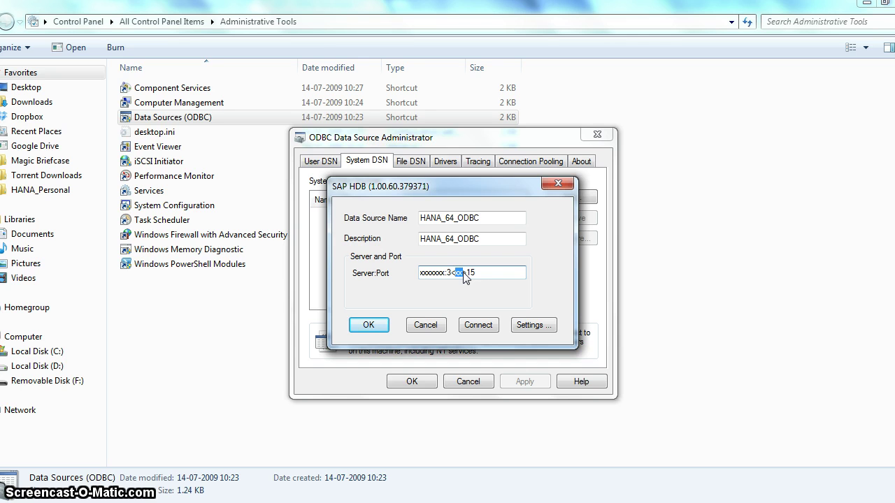
{"action": "double_click", "coordinate": [465, 277]}
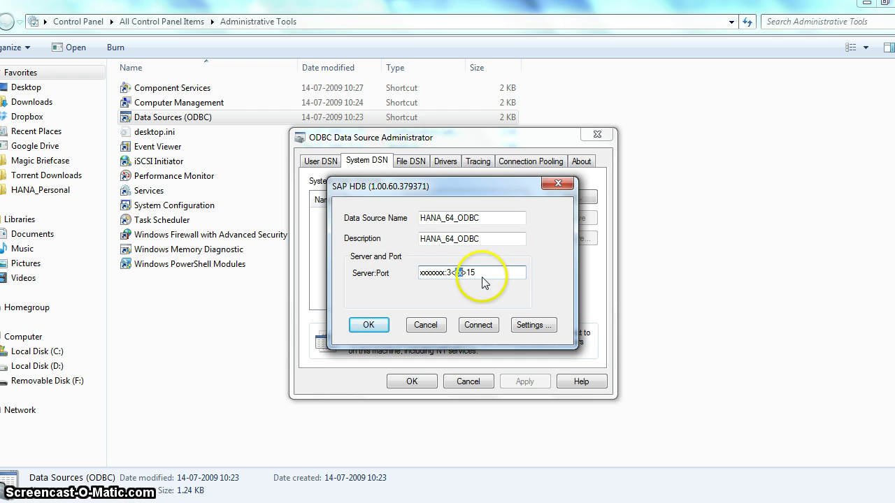
Open the connection login dialog for the HANA_64_ODBC data source and close it with the user and password left blank.
{"action": "left_click", "coordinate": [478, 325]}
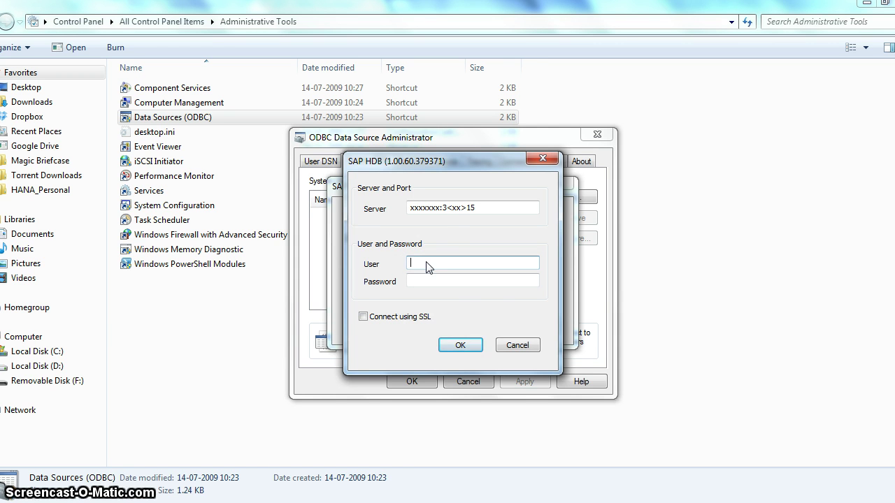
{"action": "left_click", "coordinate": [460, 344]}
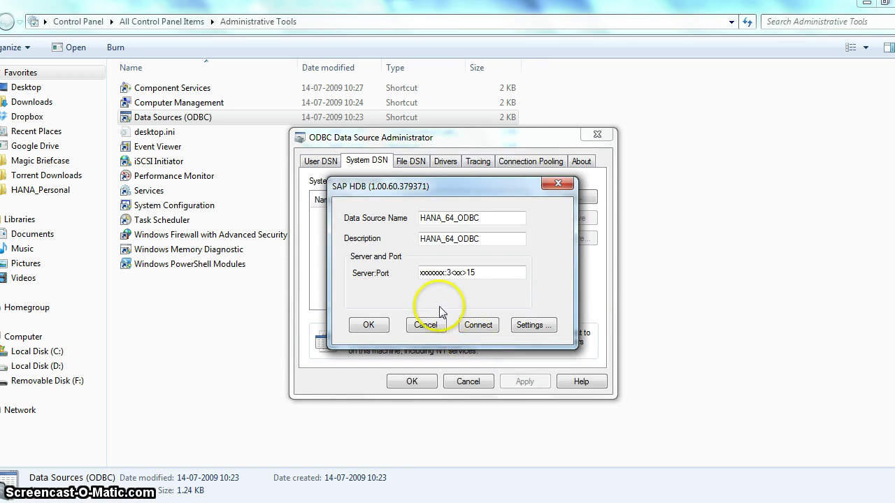
Try to connect with the HANA_64_ODBC data source and close its setup dialog without saving.
{"action": "left_click", "coordinate": [478, 323]}
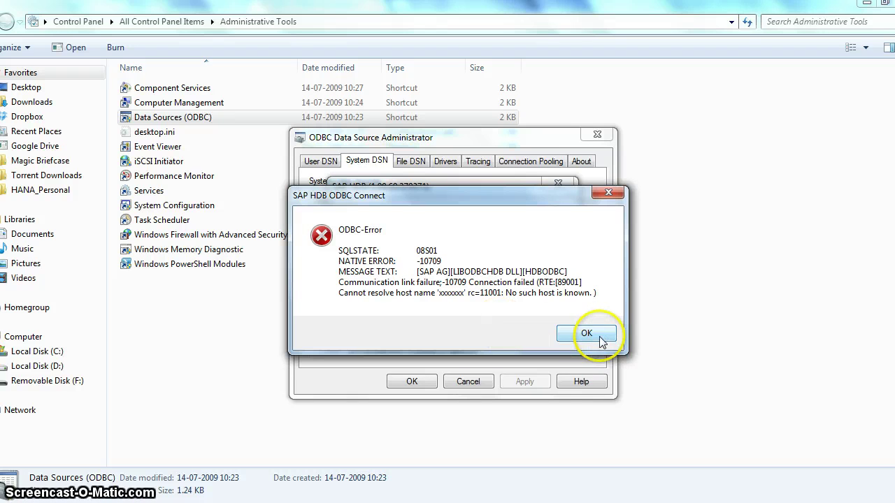
{"action": "left_click", "coordinate": [586, 334]}
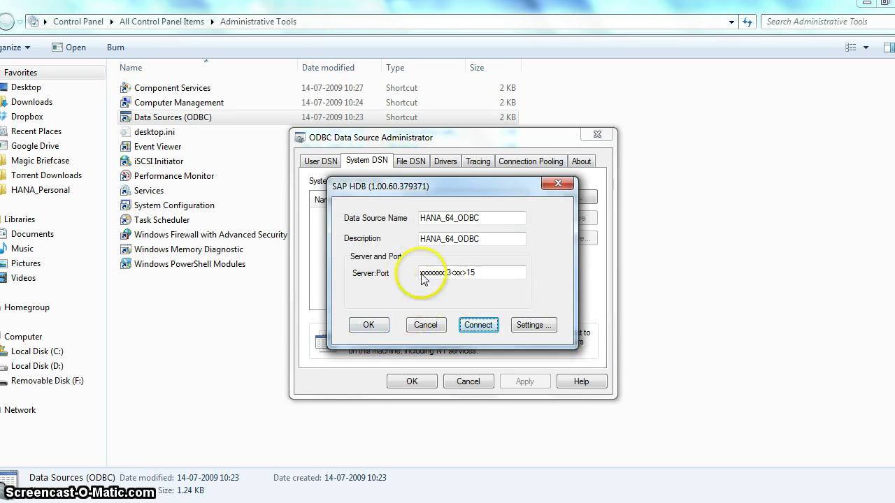
{"action": "left_click", "coordinate": [560, 185]}
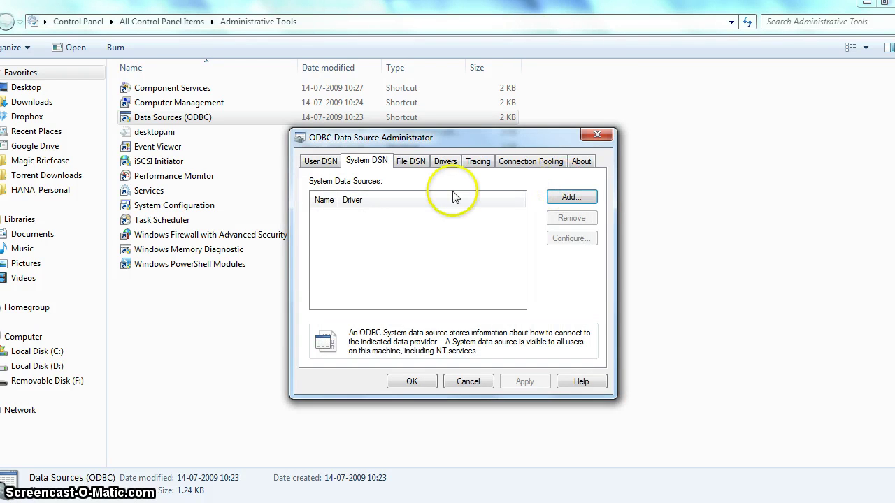
Leave the ODBC Data Source Administrator and return to the Administrative Tools window.
{"action": "left_click", "coordinate": [396, 191]}
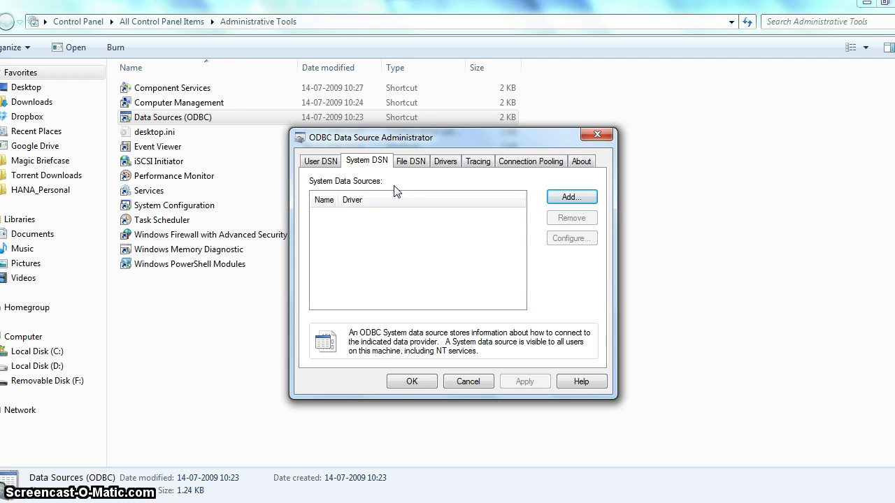
{"action": "left_click", "coordinate": [383, 190]}
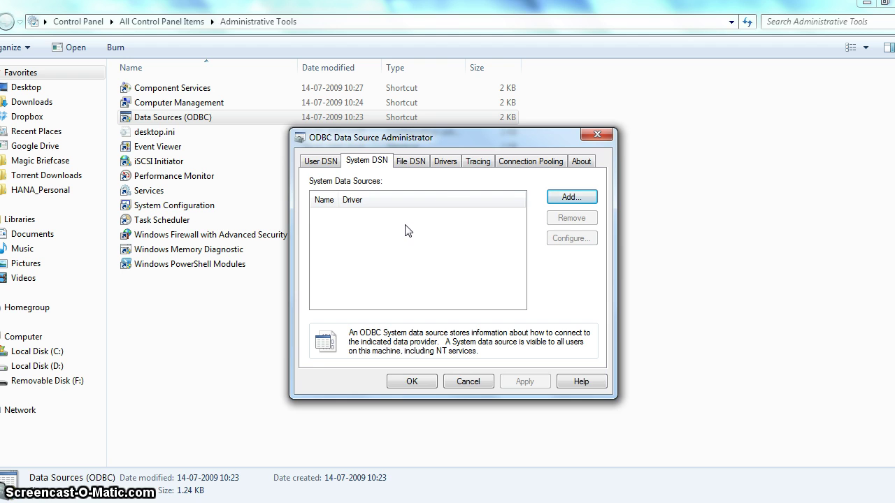
{"action": "left_click", "coordinate": [893, 227]}
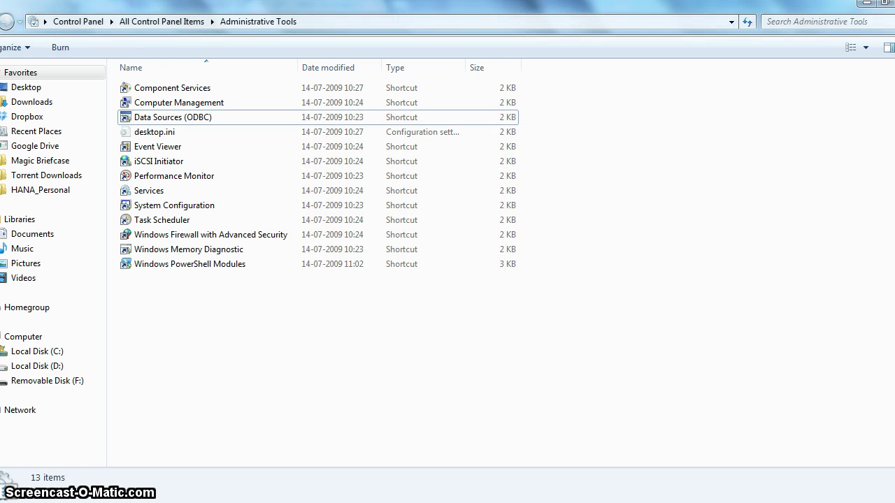